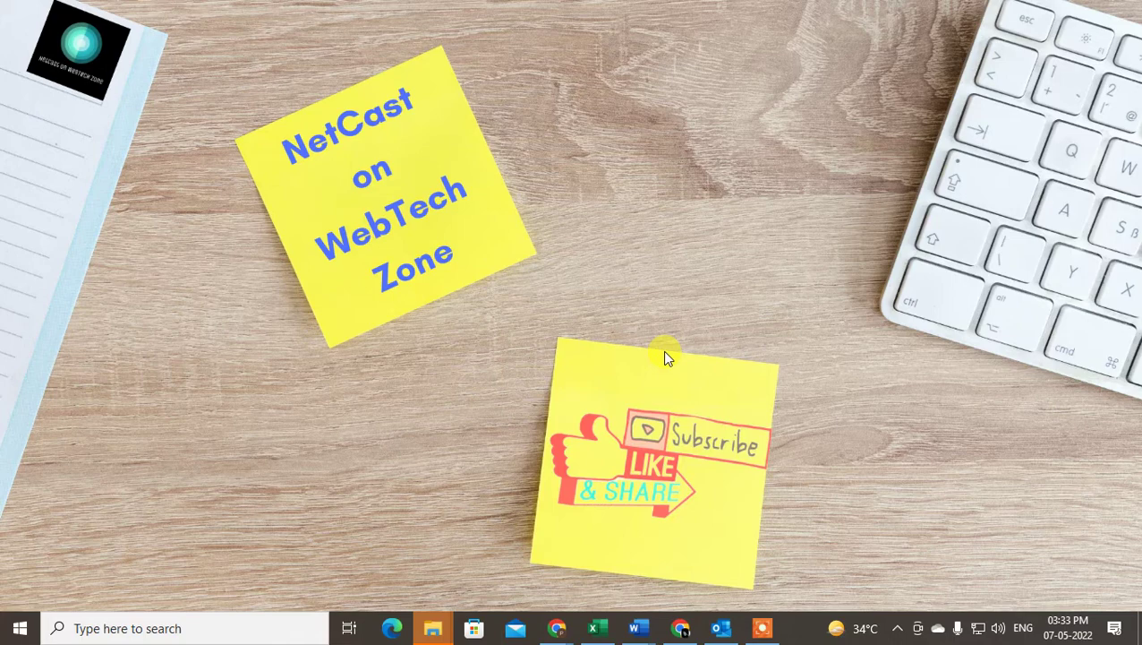
Refresh the desktop, then open Google Contacts from the Gmail apps grid.
{"action": "right_click", "coordinate": [654, 70]}
{"action": "left_click", "coordinate": [726, 124]}
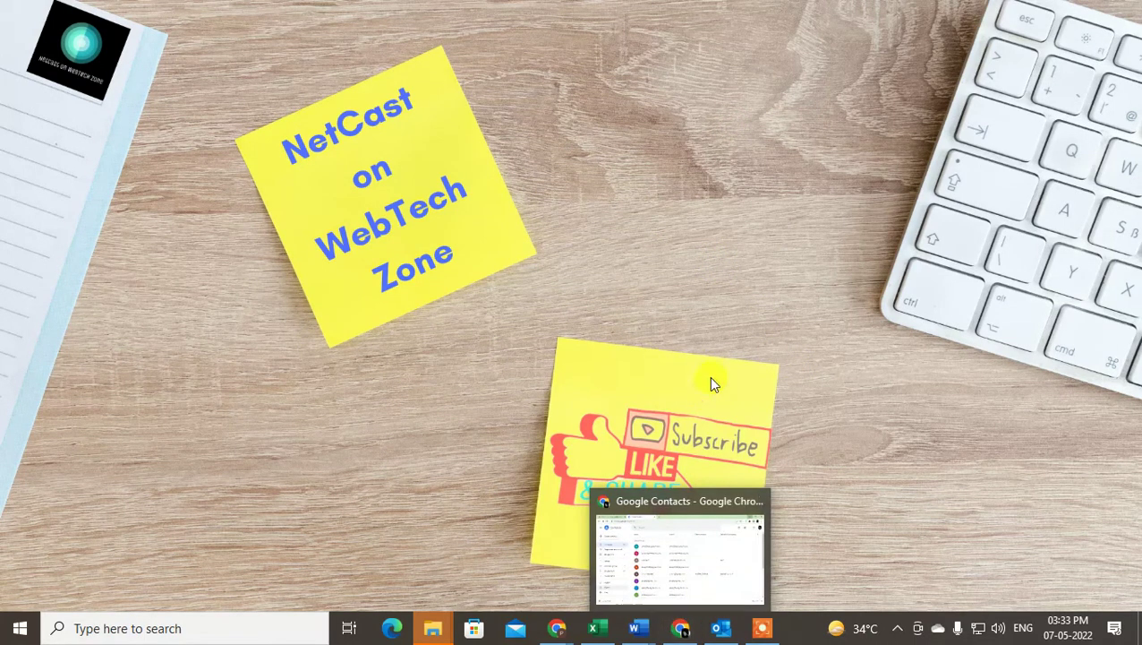
{"action": "left_click", "coordinate": [698, 564]}
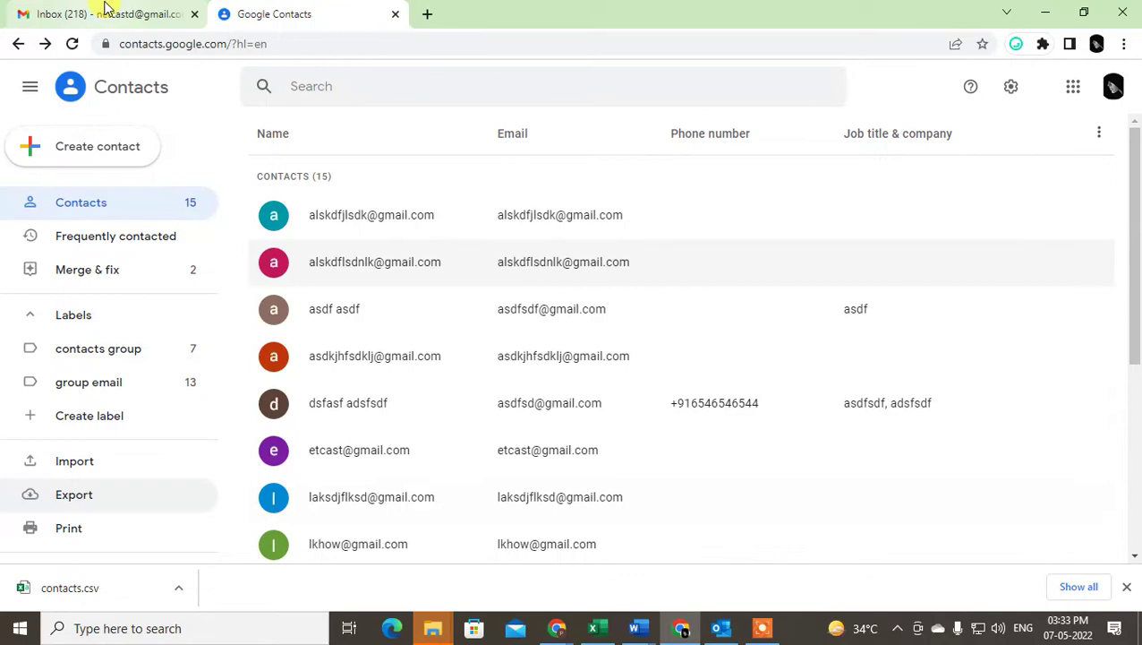
{"action": "left_click", "coordinate": [106, 7]}
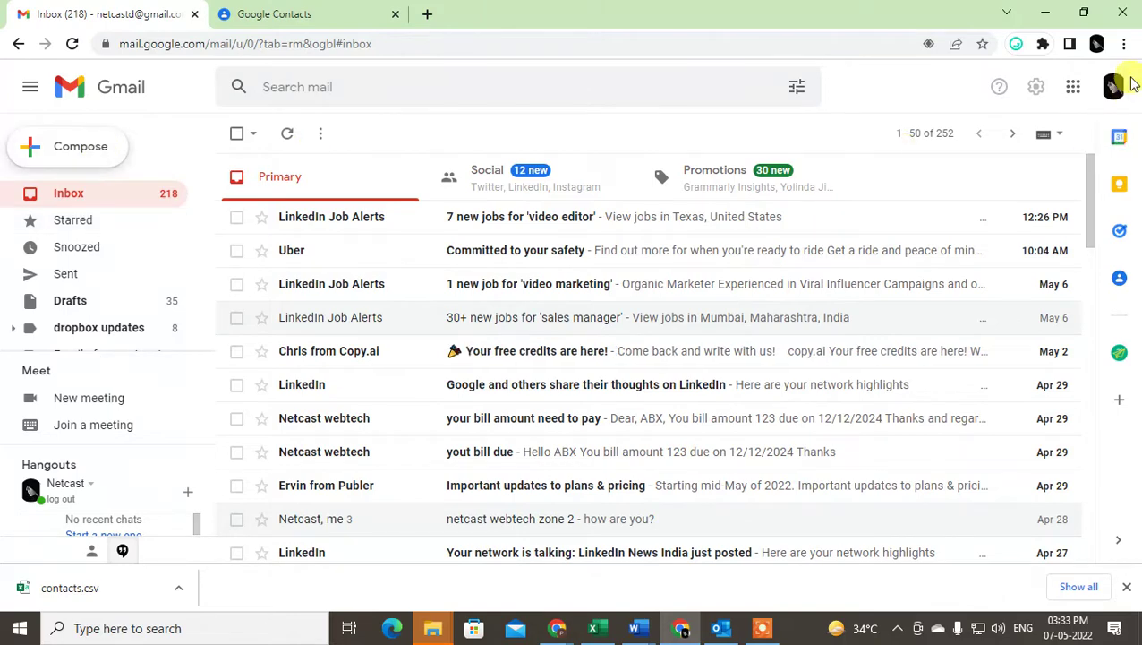
{"action": "left_click", "coordinate": [1074, 90]}
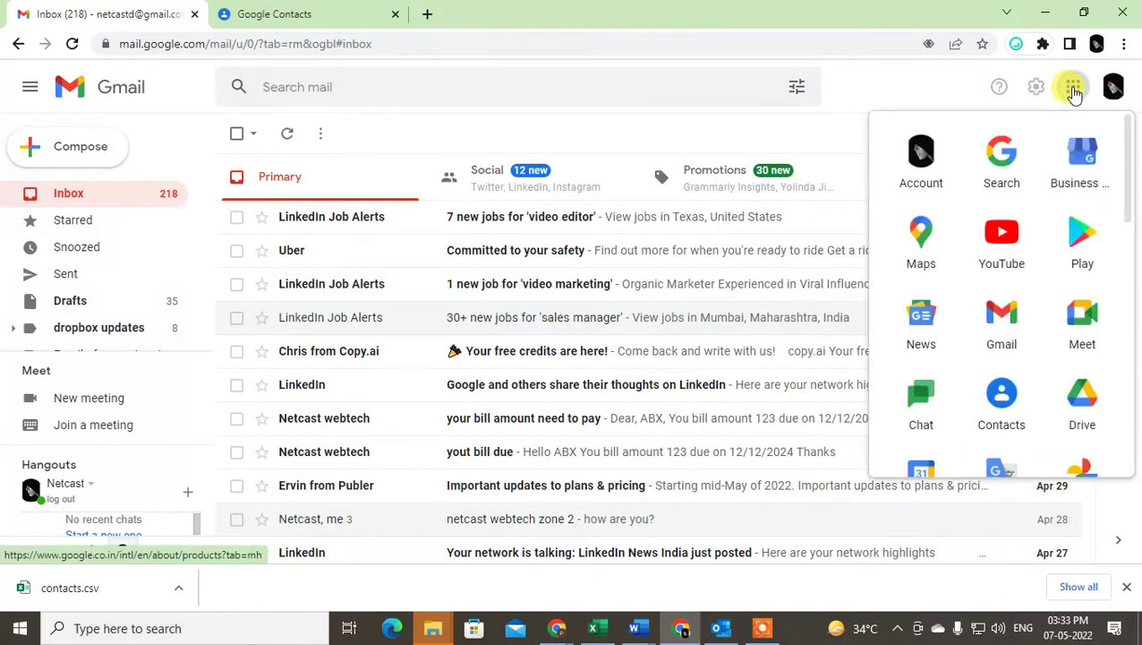
{"action": "left_click", "coordinate": [1002, 399]}
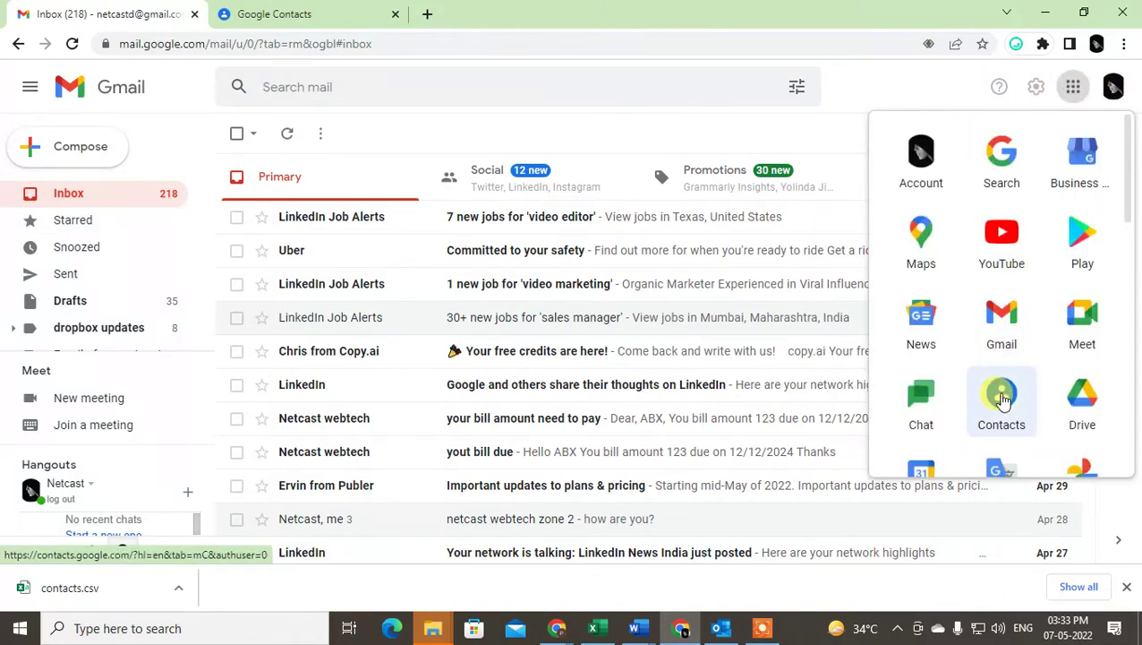
{"action": "left_click", "coordinate": [347, 11]}
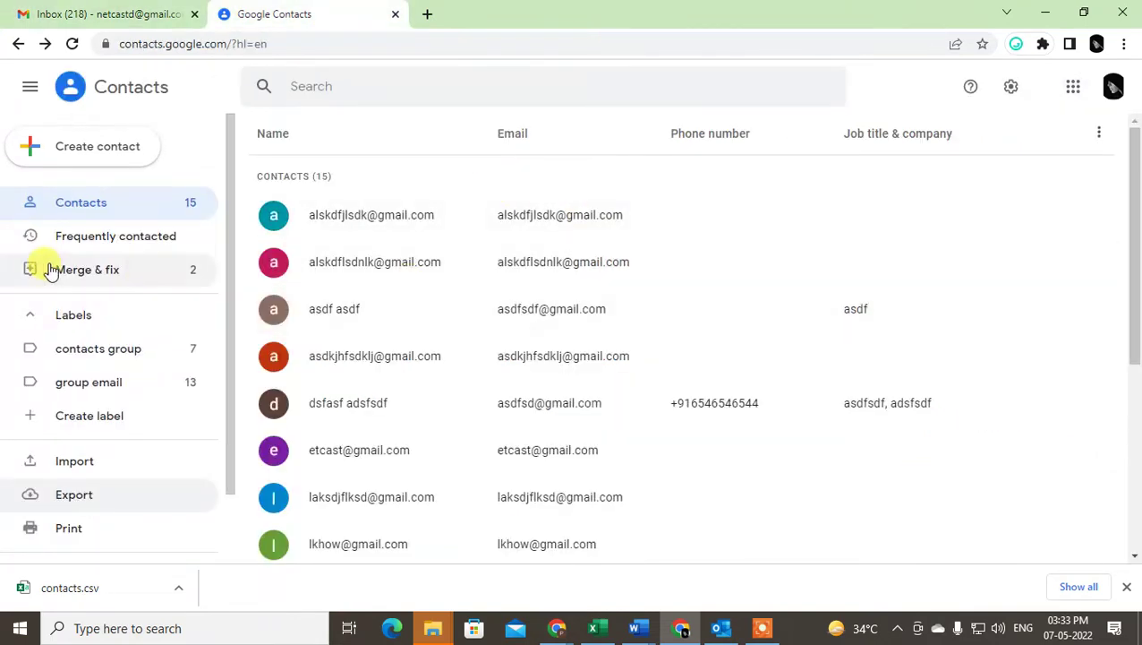
{"action": "left_click", "coordinate": [122, 206]}
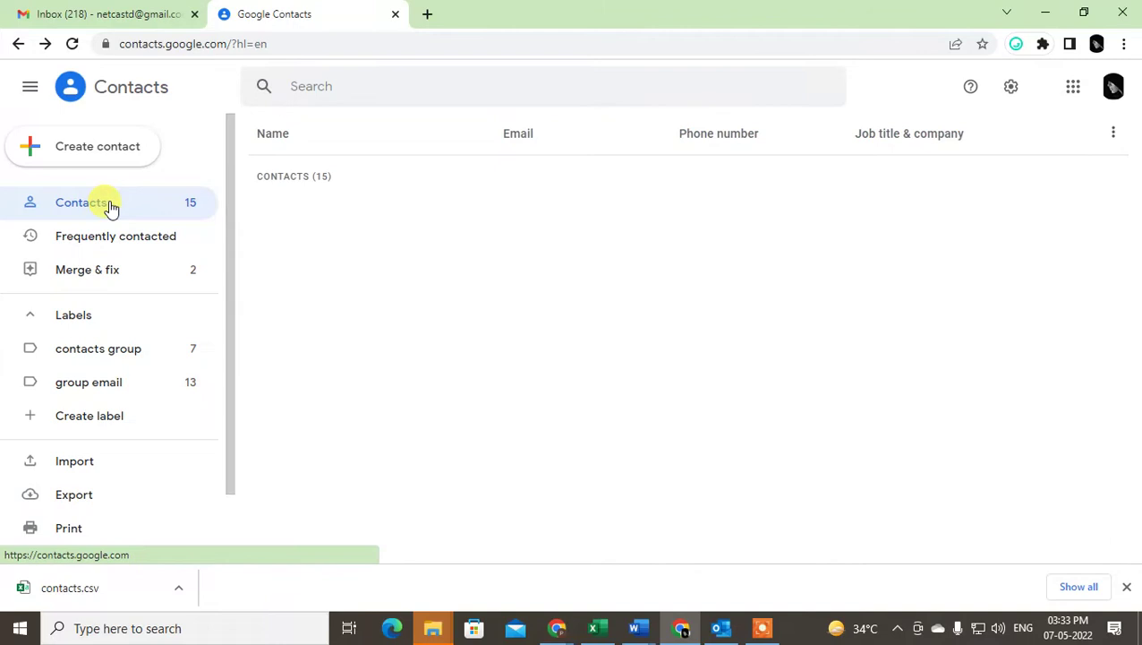
{"action": "scroll", "coordinate": [161, 392], "scroll_direction": "down", "scroll_amount": 1}
{"action": "scroll", "coordinate": [134, 349], "scroll_direction": "down", "scroll_amount": 1}
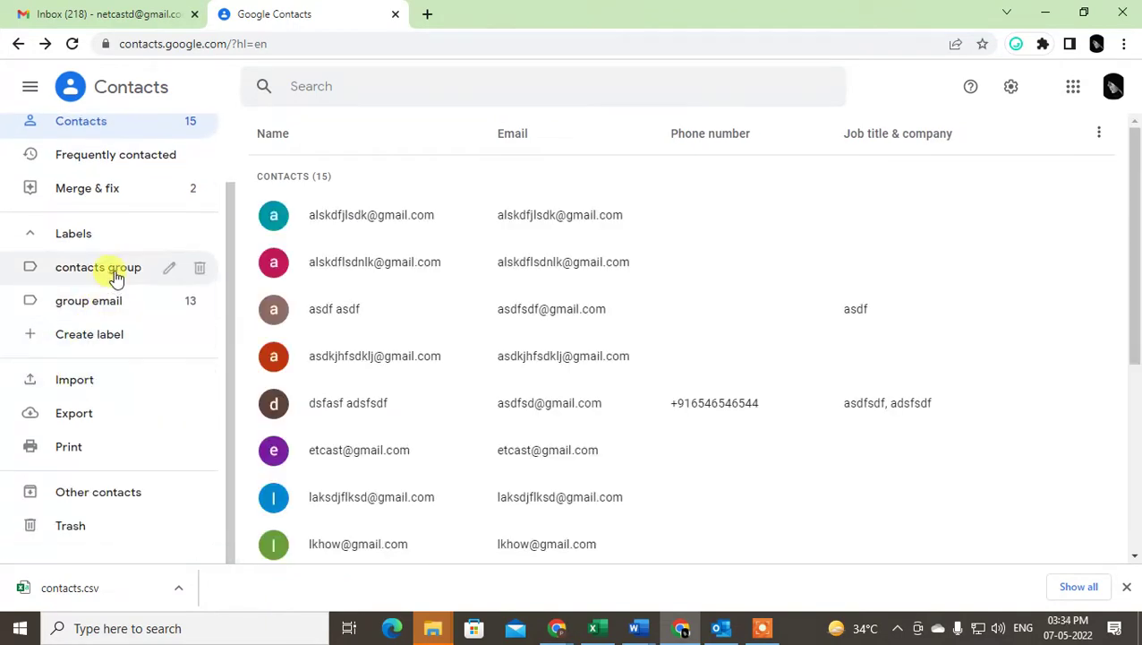
{"action": "left_click", "coordinate": [116, 268]}
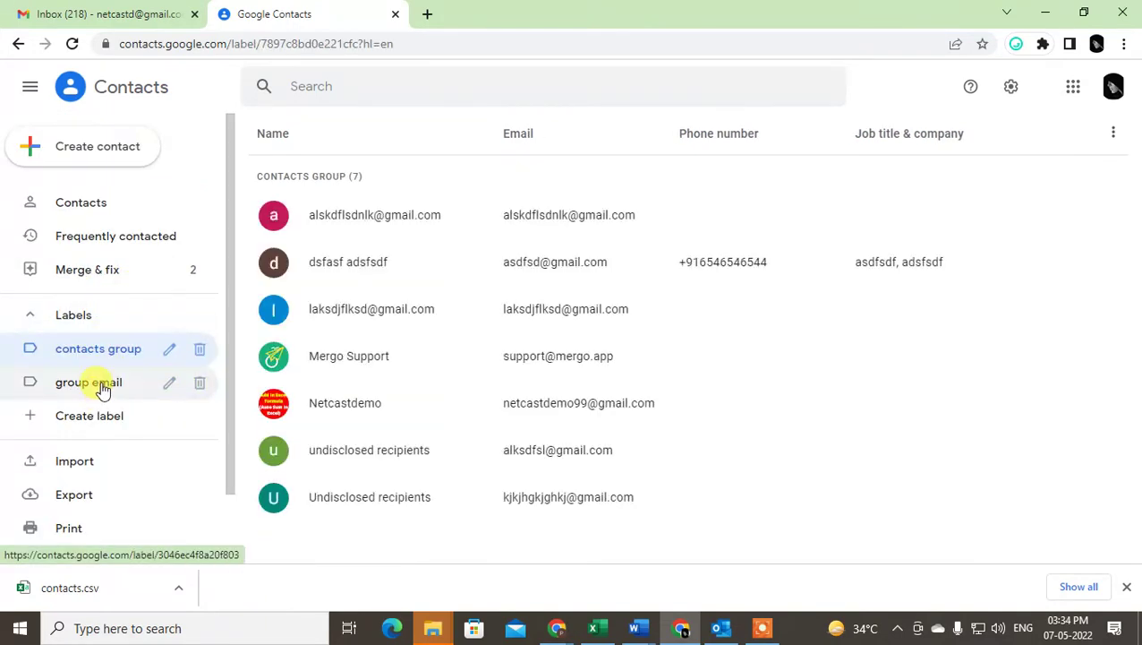
{"action": "left_click", "coordinate": [90, 384]}
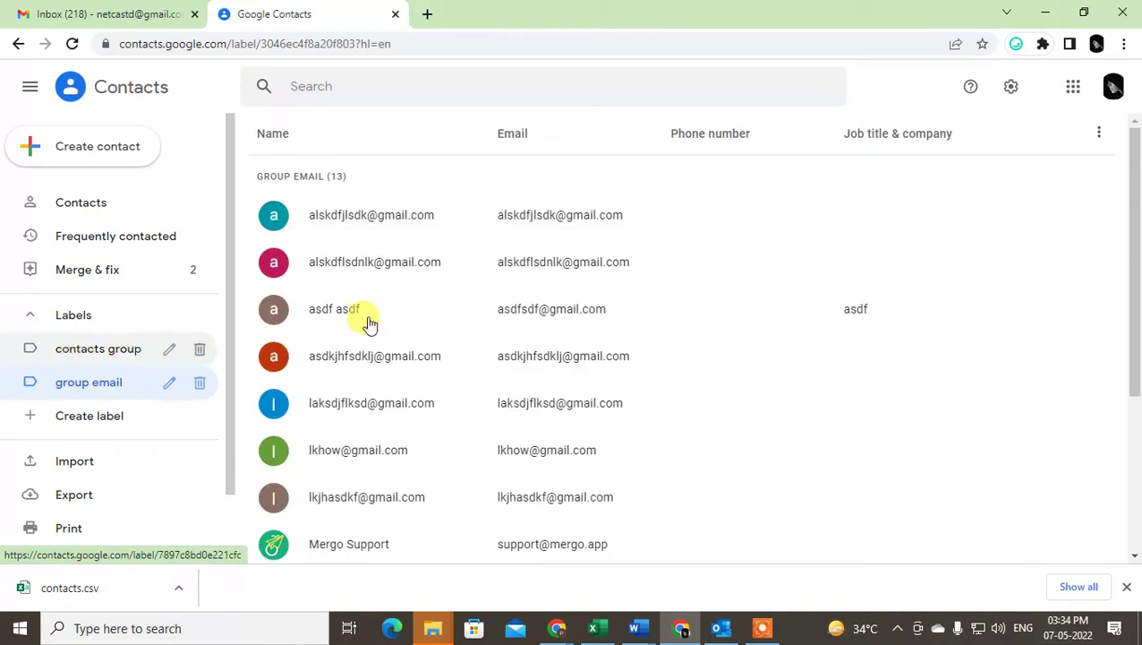
{"action": "left_click", "coordinate": [87, 204]}
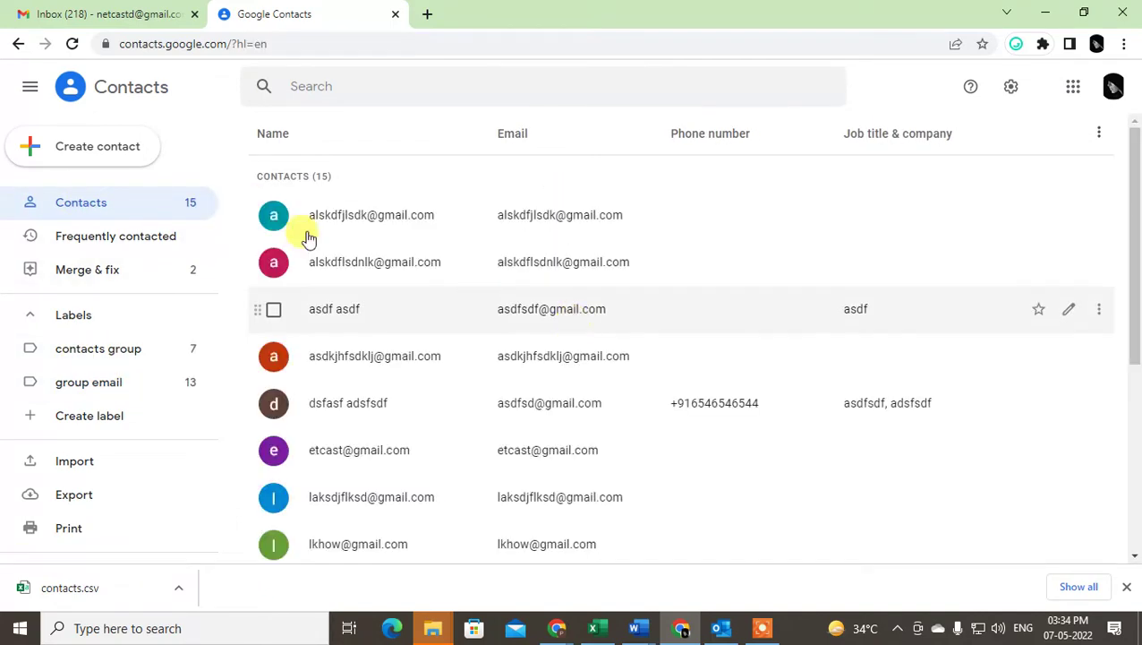
{"action": "left_click", "coordinate": [90, 202]}
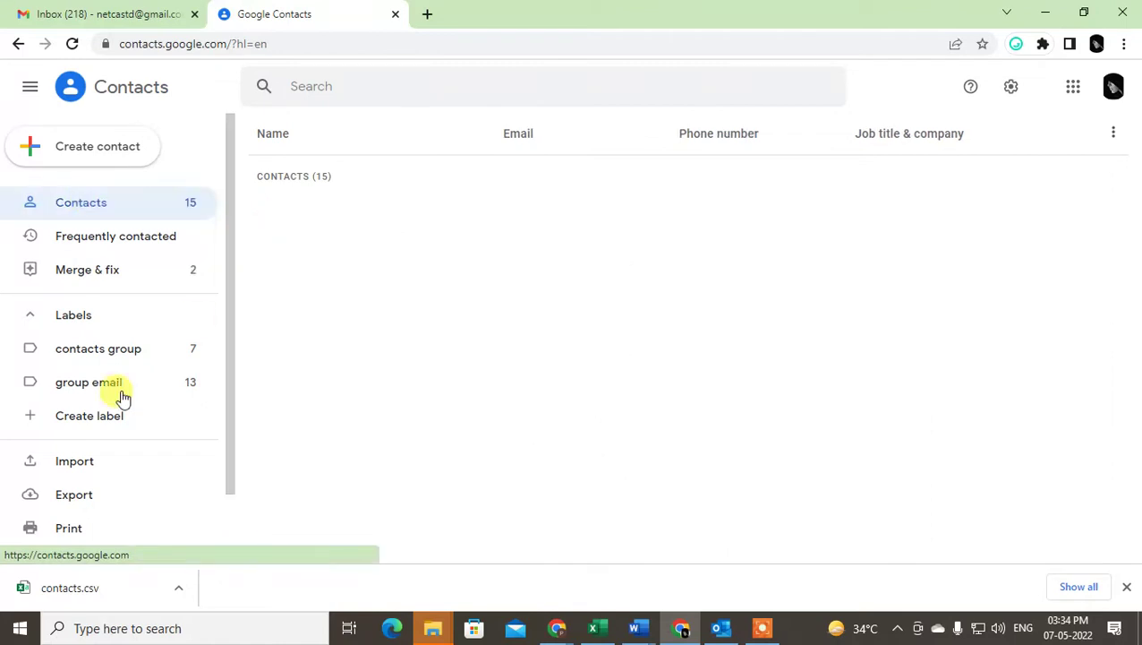
Export My Contacts (15) from Google Contacts as an Outlook CSV file.
{"action": "left_click", "coordinate": [74, 494]}
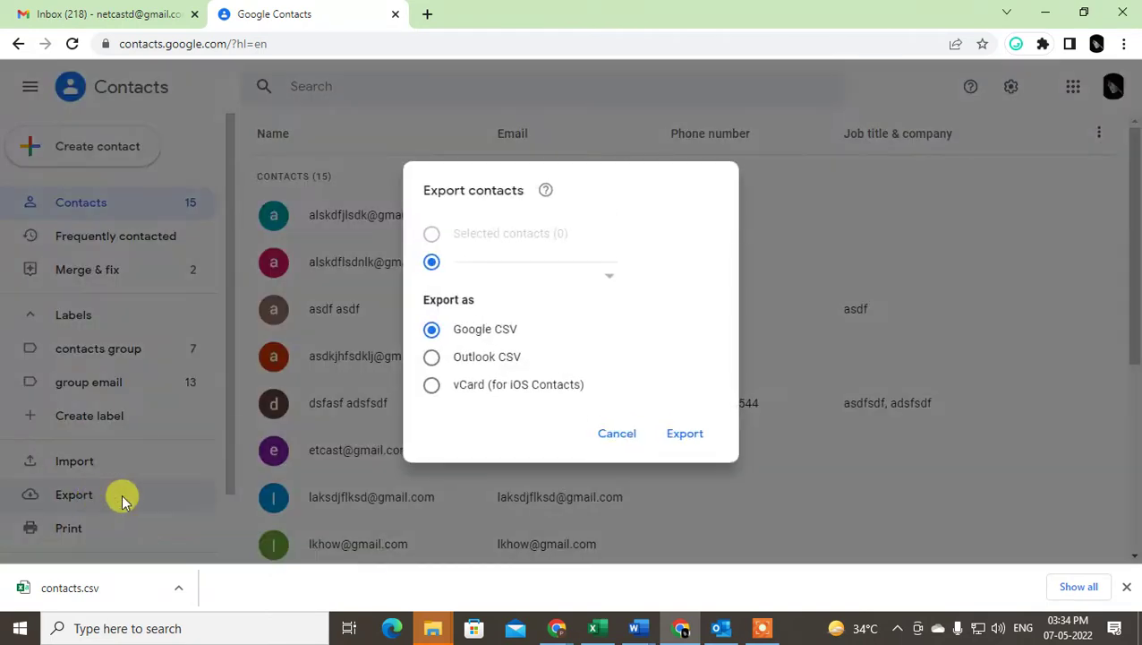
{"action": "left_click", "coordinate": [505, 365]}
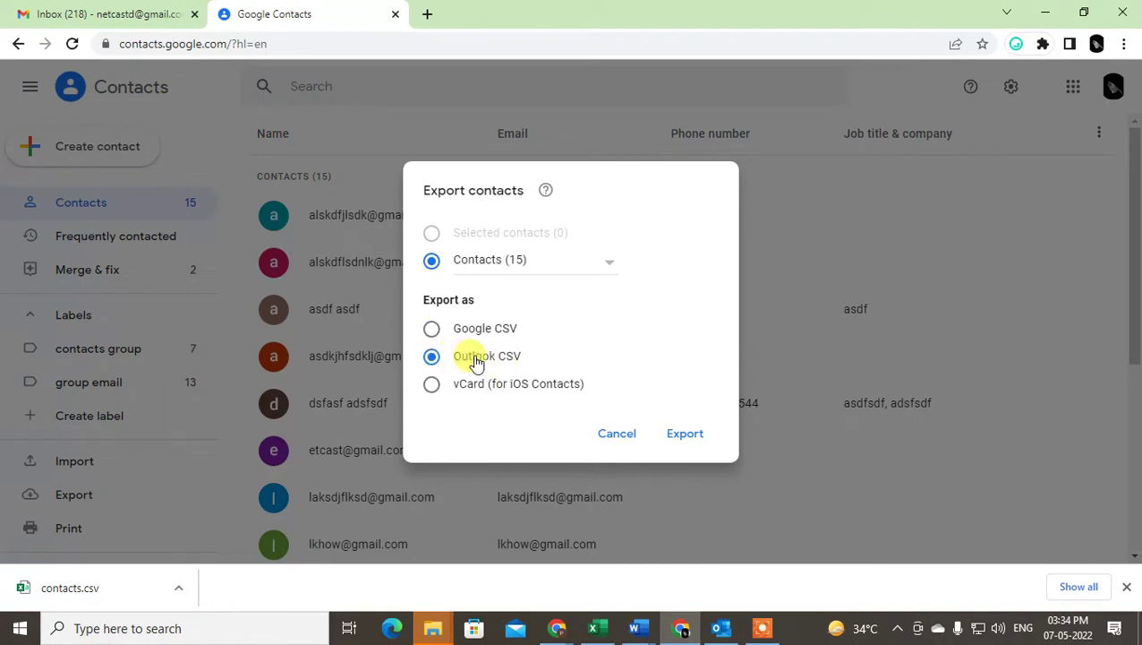
{"action": "left_click", "coordinate": [612, 264]}
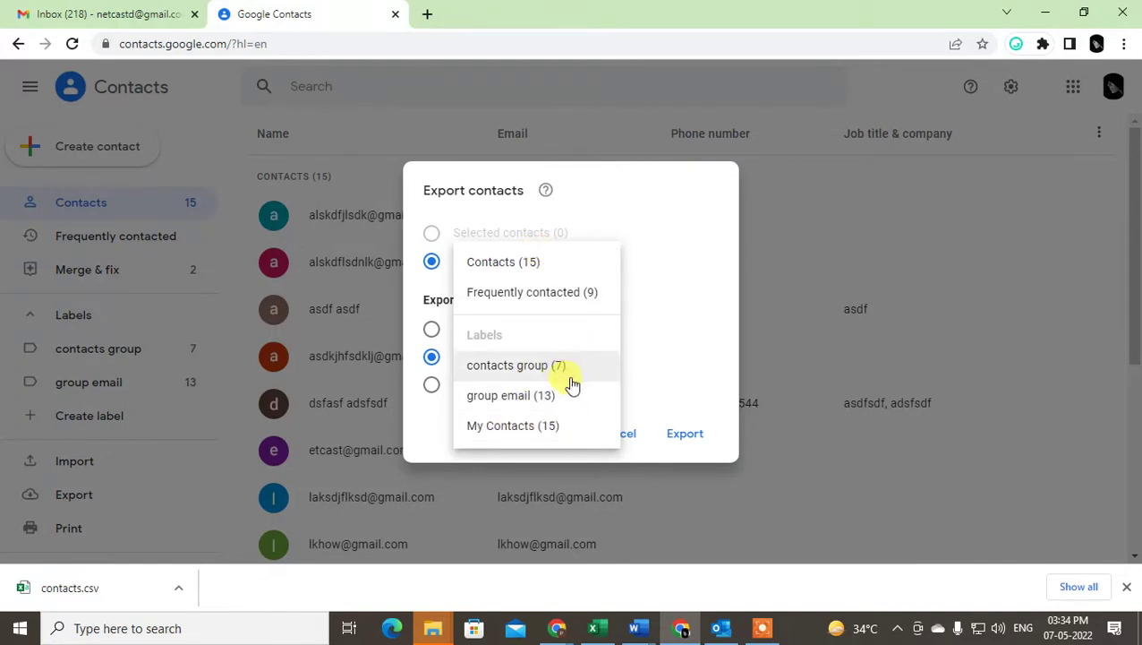
{"action": "left_click", "coordinate": [540, 268]}
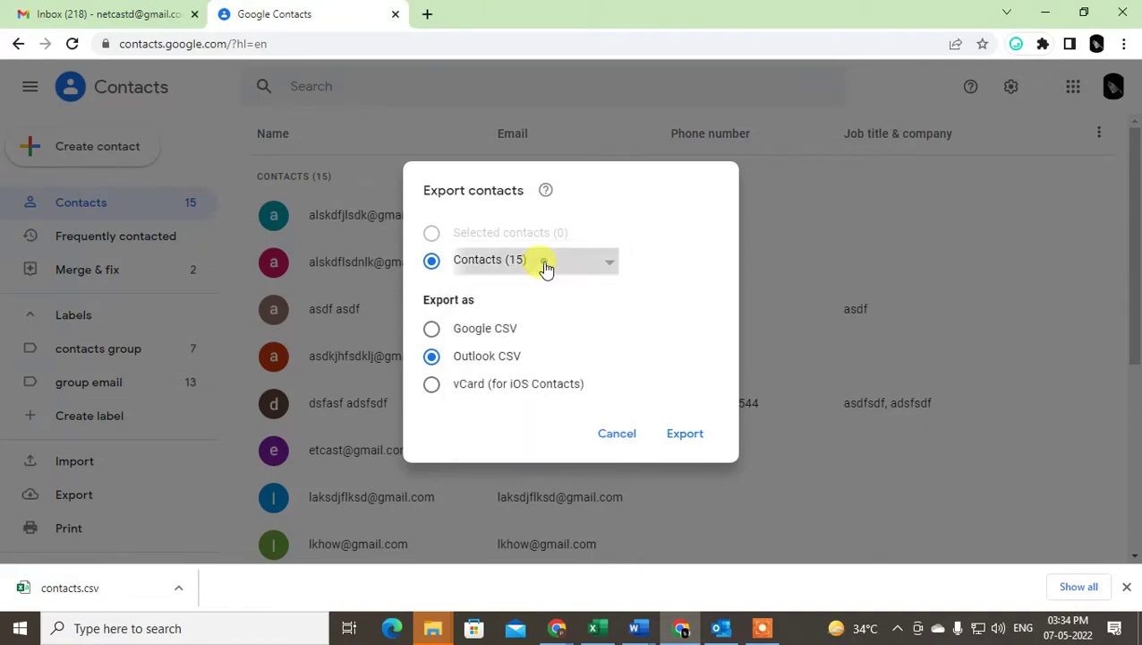
{"action": "left_click", "coordinate": [543, 265]}
{"action": "left_click", "coordinate": [548, 425]}
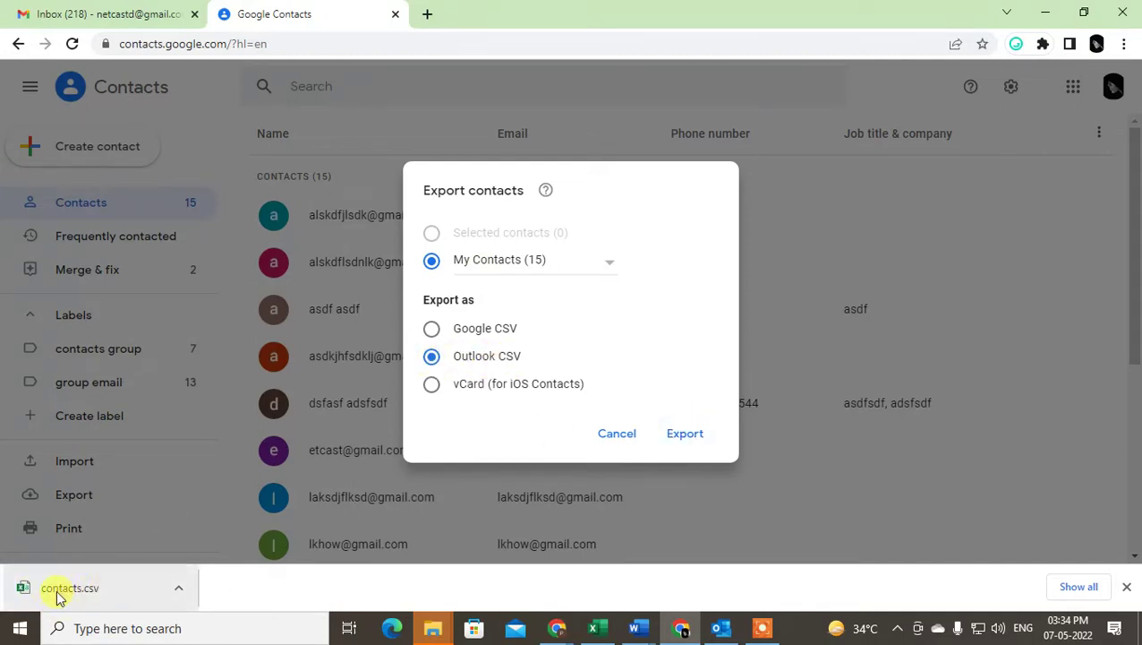
{"action": "left_click", "coordinate": [684, 436]}
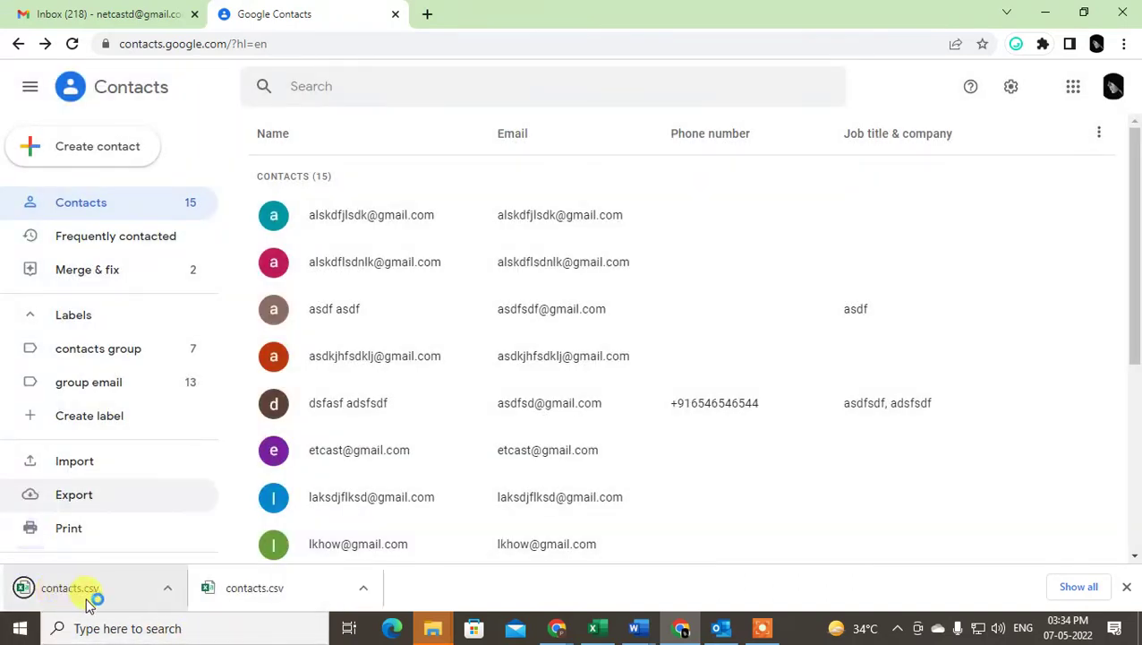
Check the downloaded contacts.csv and bring Outlook to the front.
{"action": "left_click", "coordinate": [113, 598]}
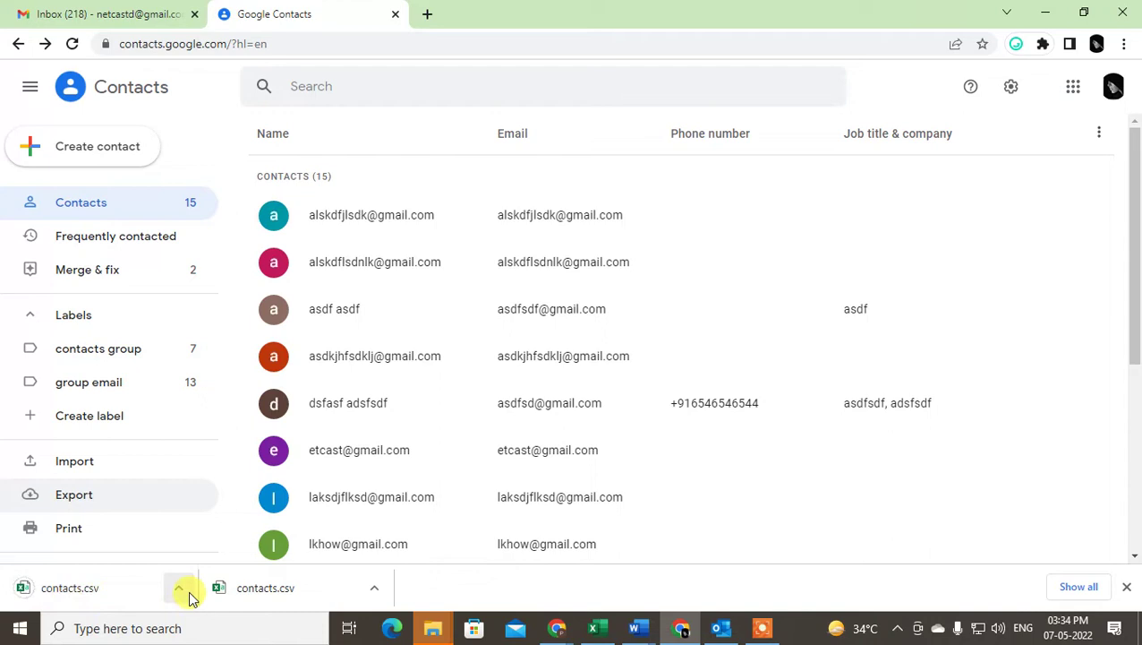
{"action": "left_click", "coordinate": [183, 591]}
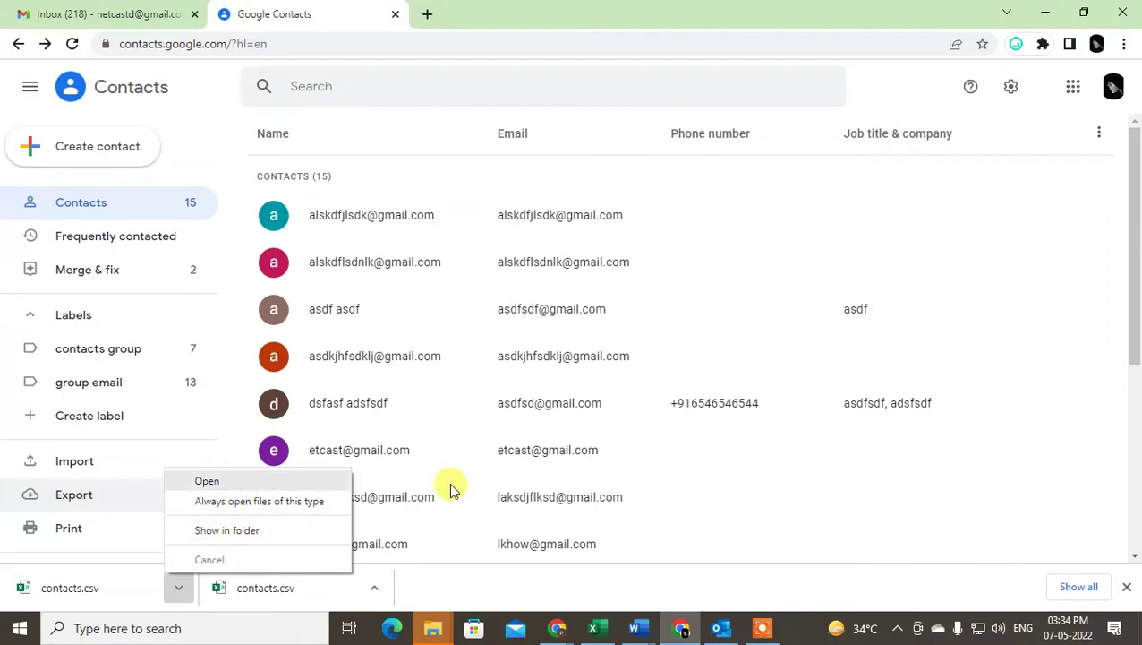
{"action": "left_click", "coordinate": [725, 630]}
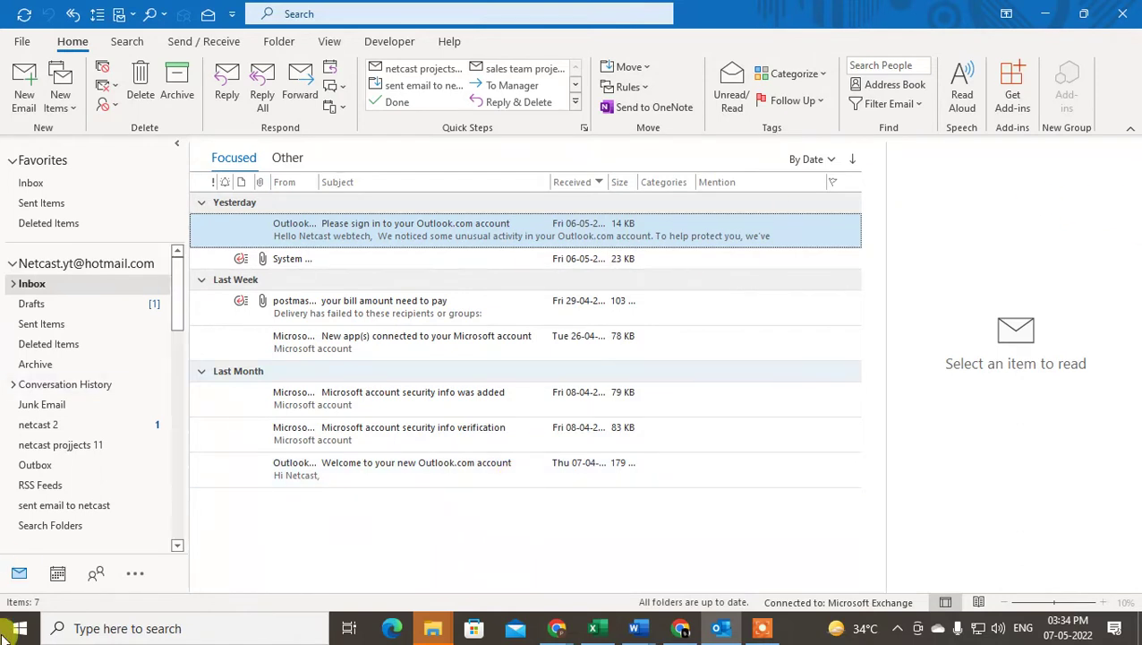
Show the Hotmail Contacts folder in People view, listing six existing contacts.
{"action": "left_click", "coordinate": [98, 577]}
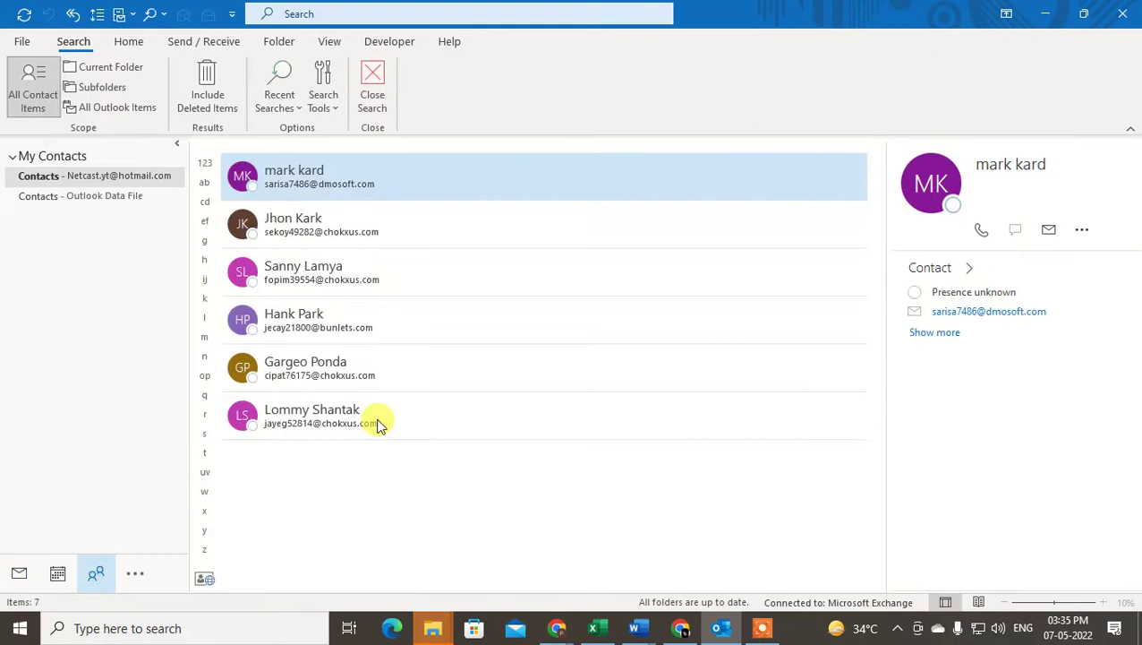
{"action": "left_click", "coordinate": [64, 179]}
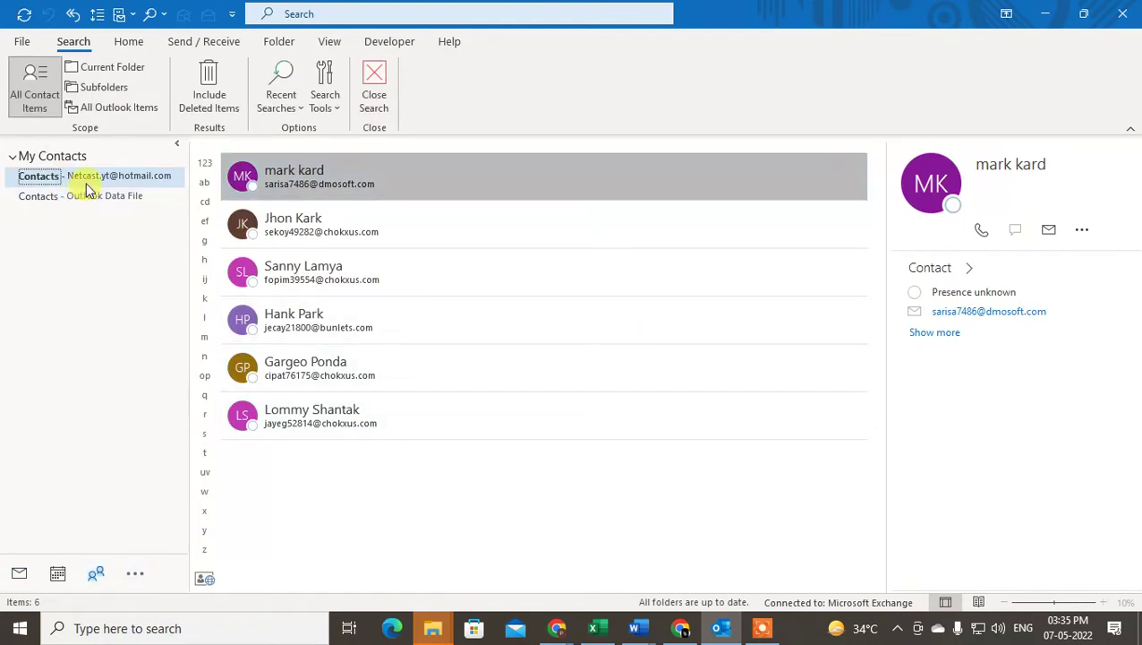
{"action": "left_click", "coordinate": [59, 198]}
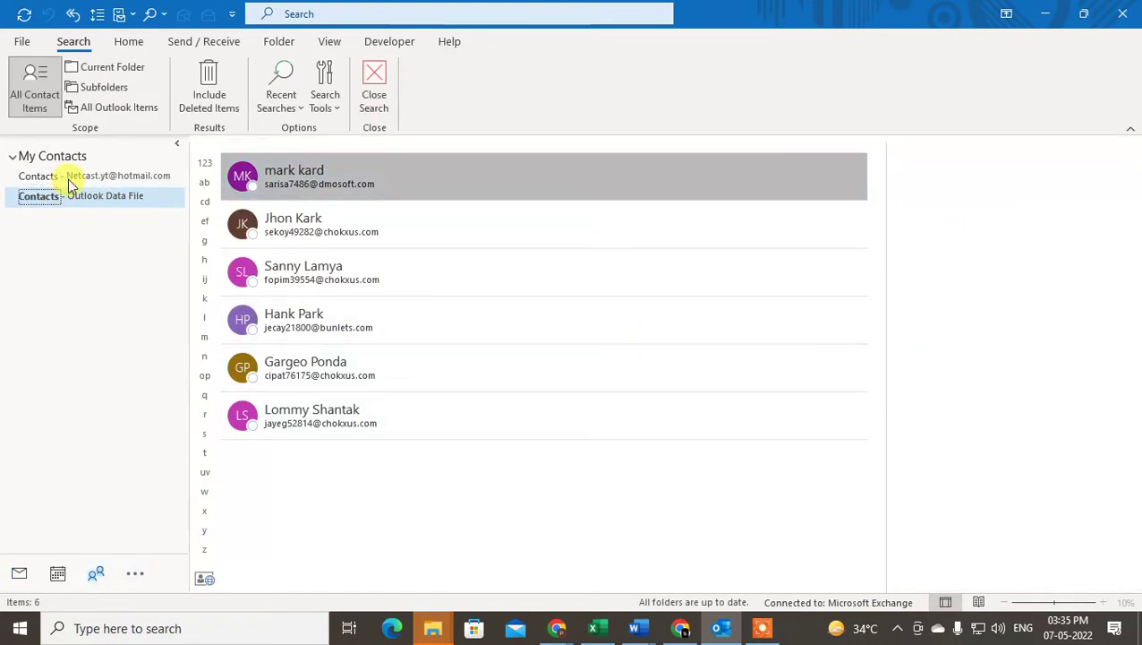
{"action": "left_click", "coordinate": [70, 179]}
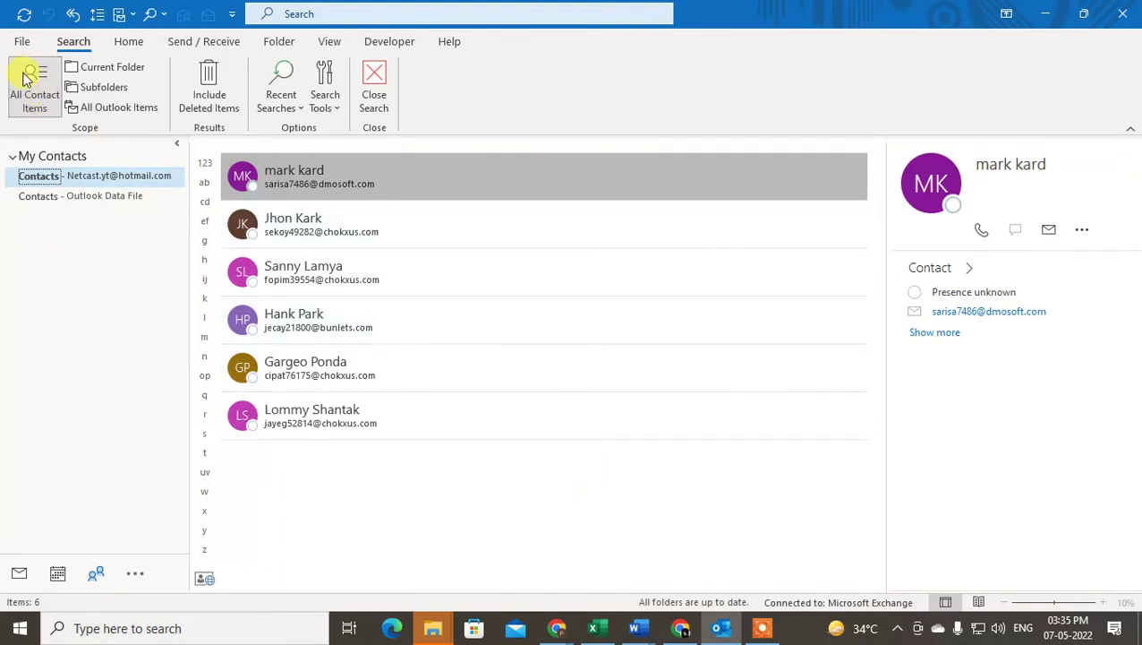
Start an Import/Export wizard import from another program or file as Comma Separated Values.
{"action": "left_click", "coordinate": [21, 41]}
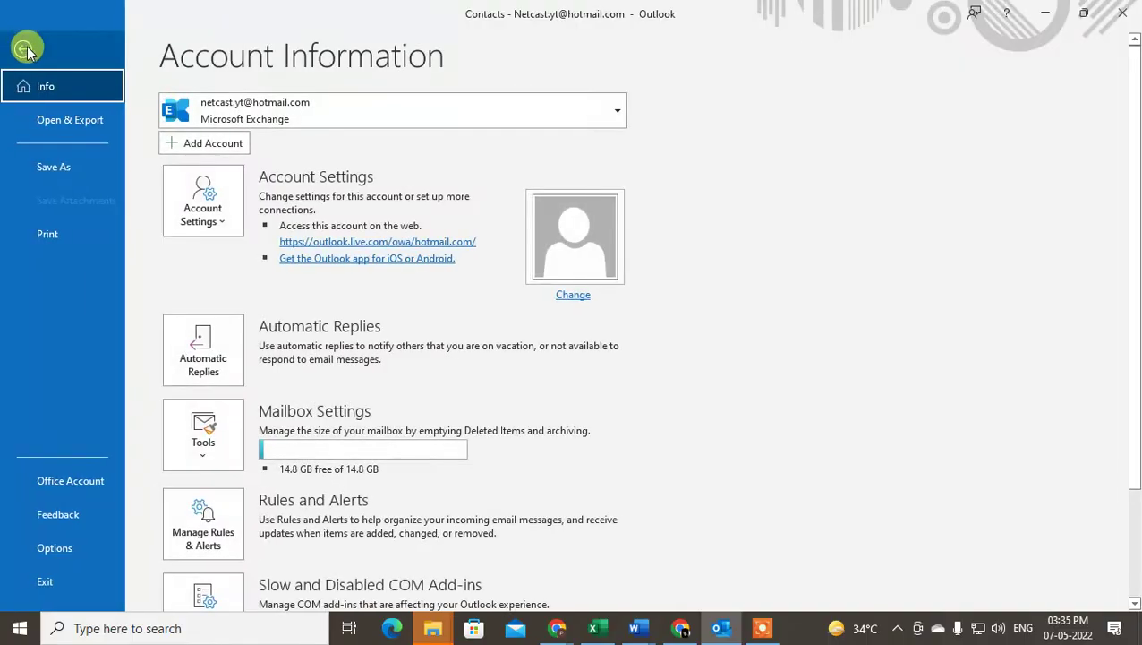
{"action": "left_click", "coordinate": [52, 114]}
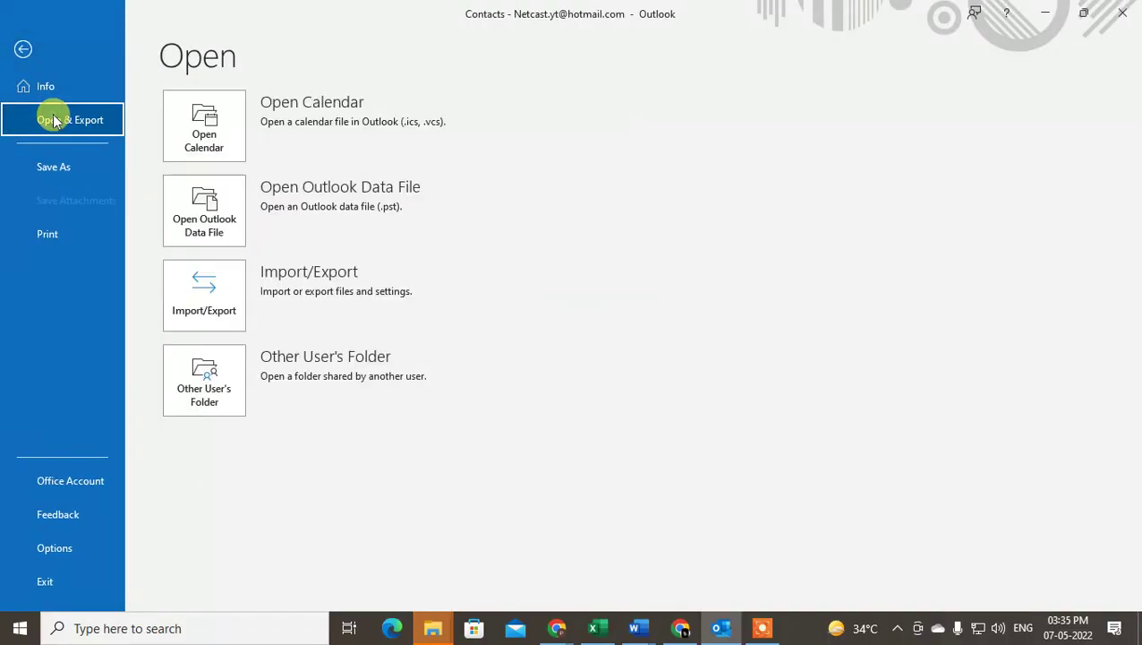
{"action": "left_click", "coordinate": [206, 296]}
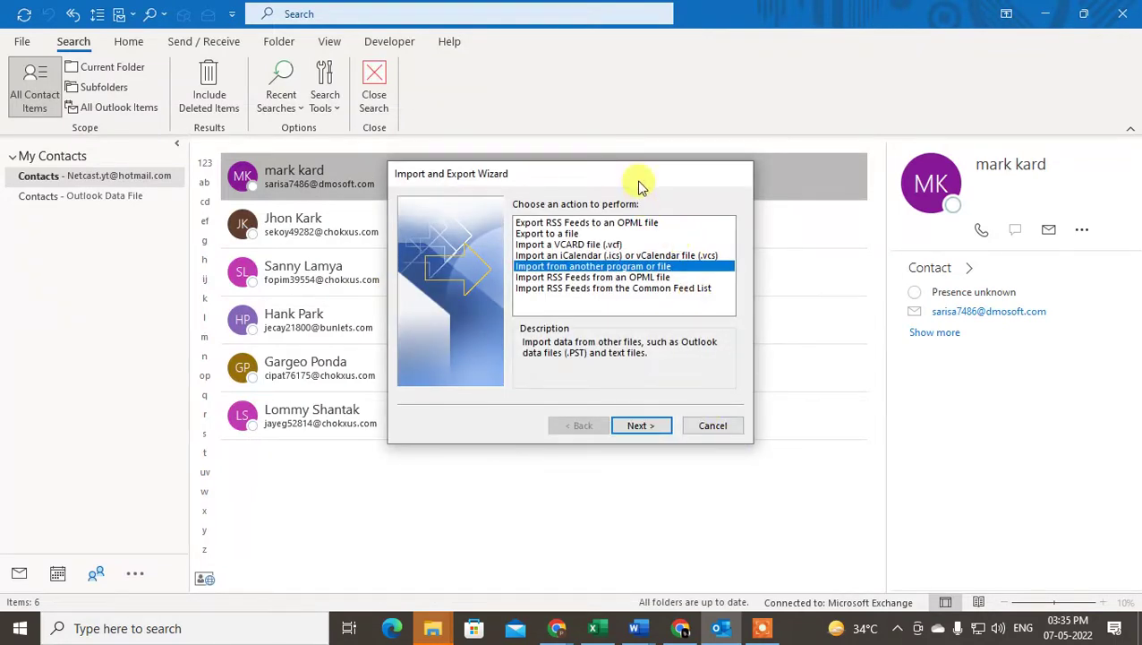
{"action": "left_click_drag", "start_coordinate": [637, 179], "coordinate": [697, 203]}
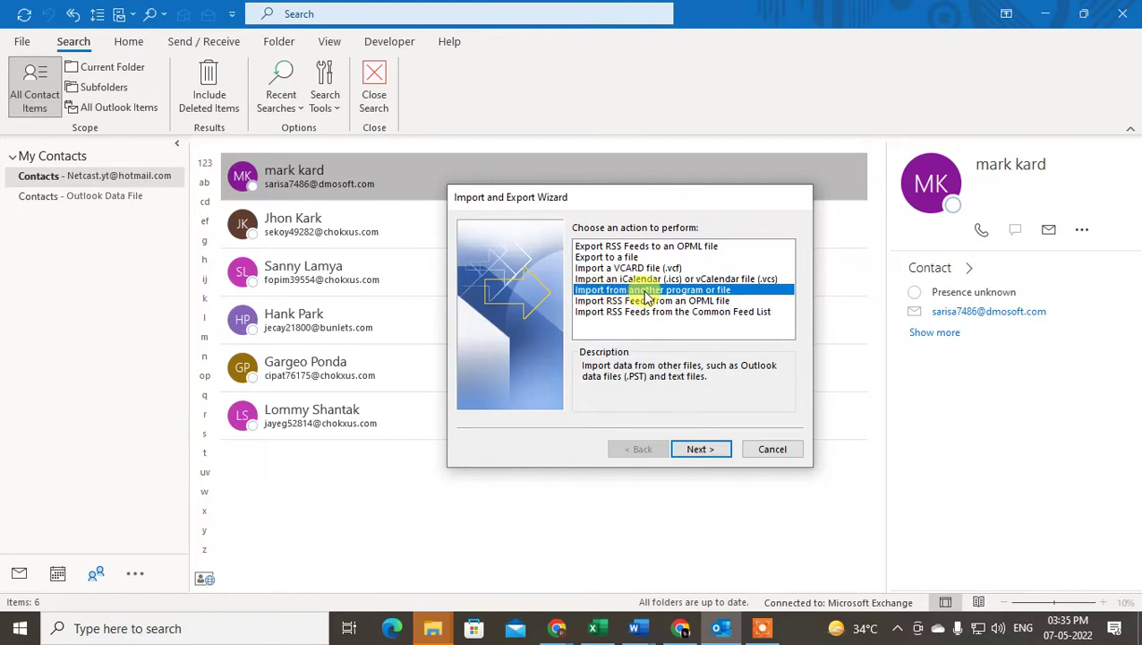
{"action": "left_click", "coordinate": [703, 449]}
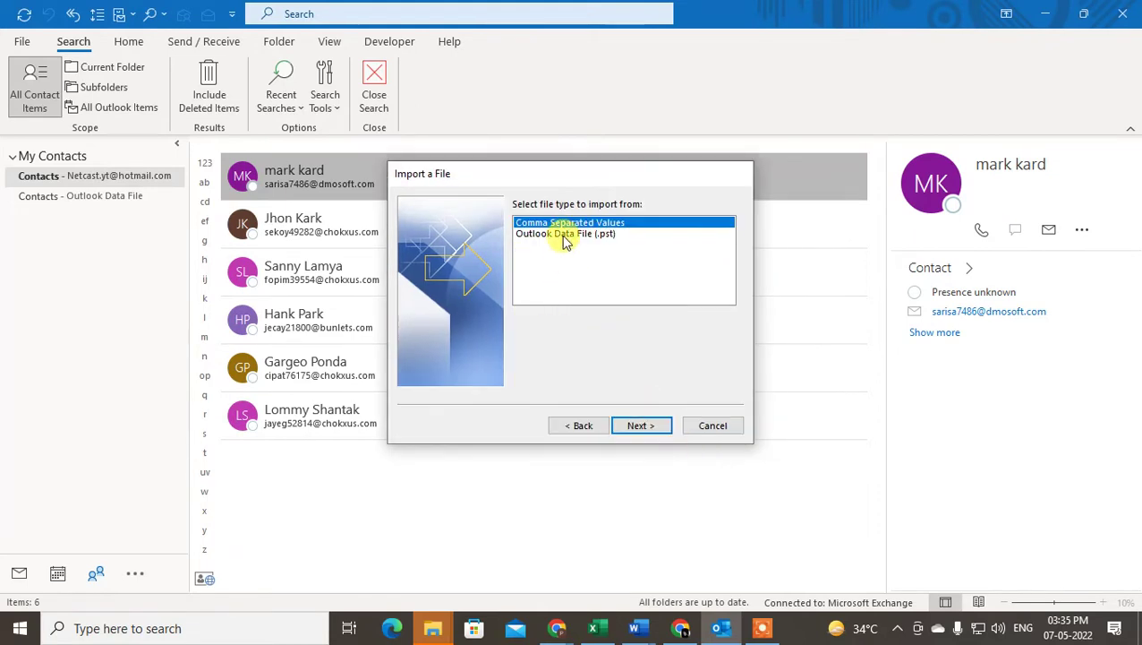
{"action": "left_click", "coordinate": [653, 428]}
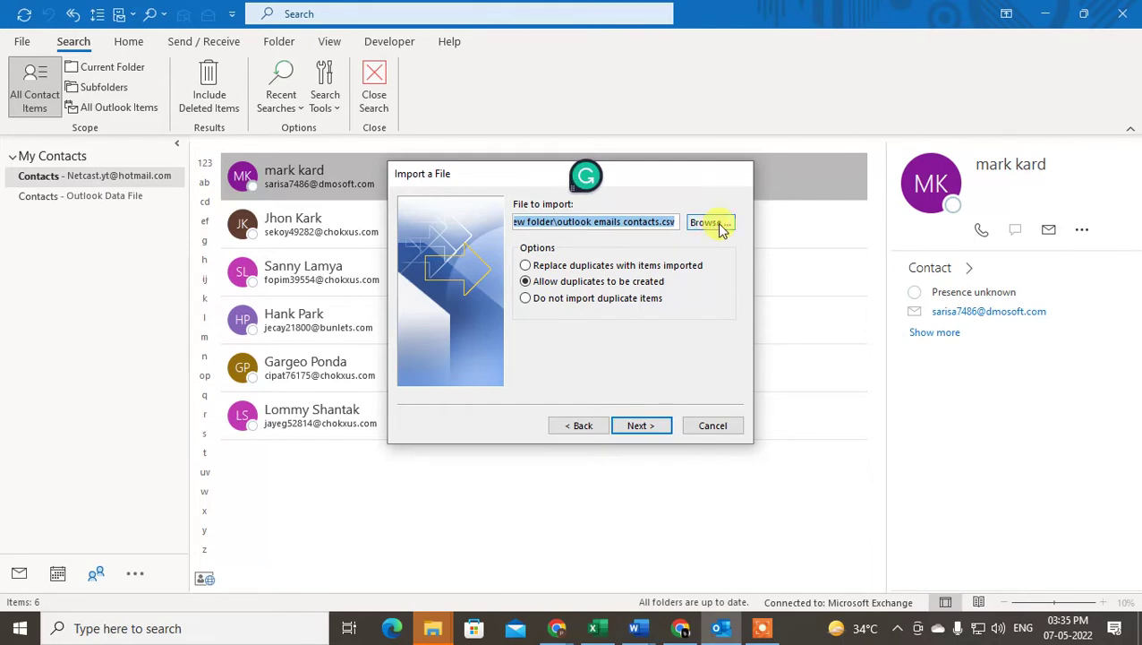
Choose the contacts CSV from Documents, set duplicate handling, and advance to destination choice.
{"action": "left_click", "coordinate": [721, 225]}
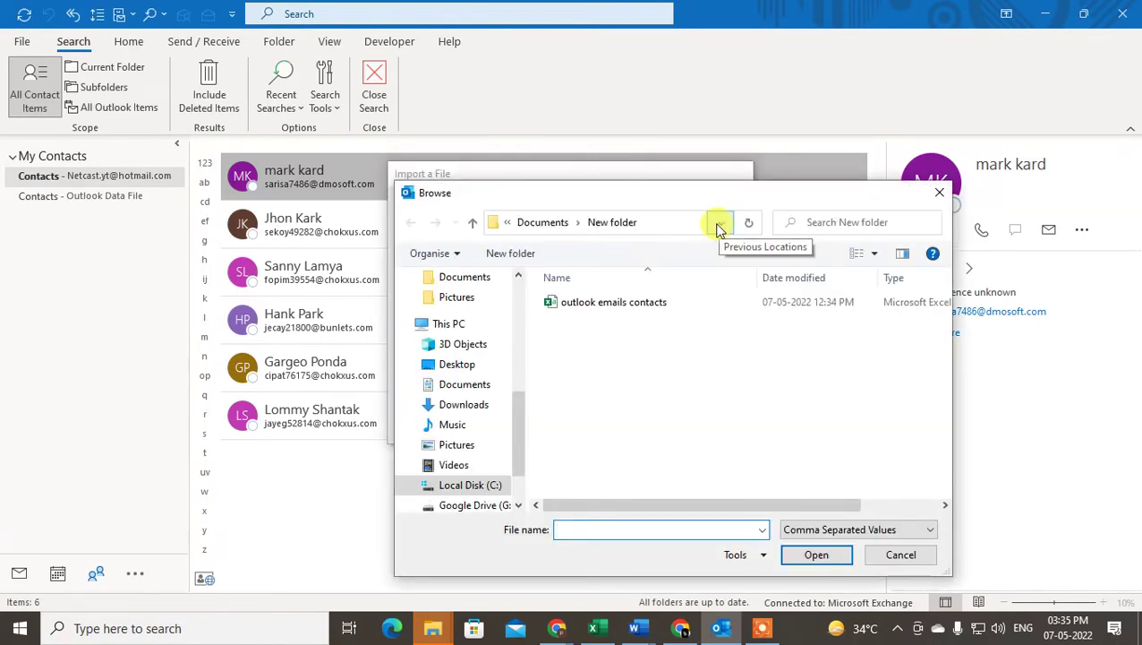
{"action": "left_click", "coordinate": [474, 384]}
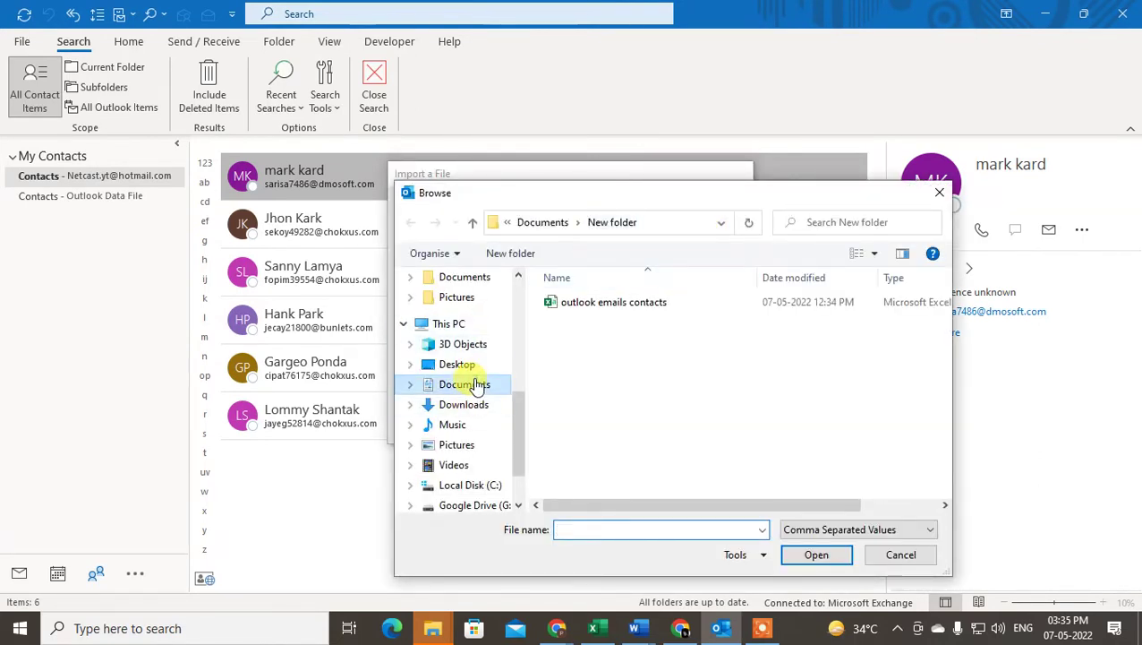
{"action": "left_click", "coordinate": [580, 460]}
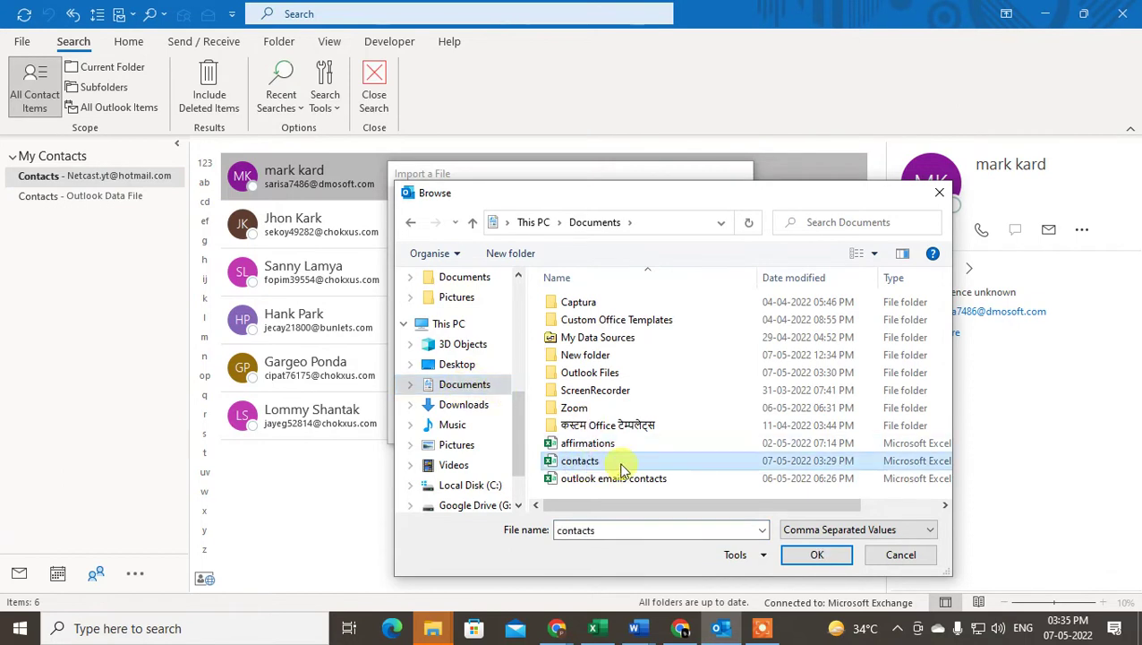
{"action": "left_click", "coordinate": [809, 556]}
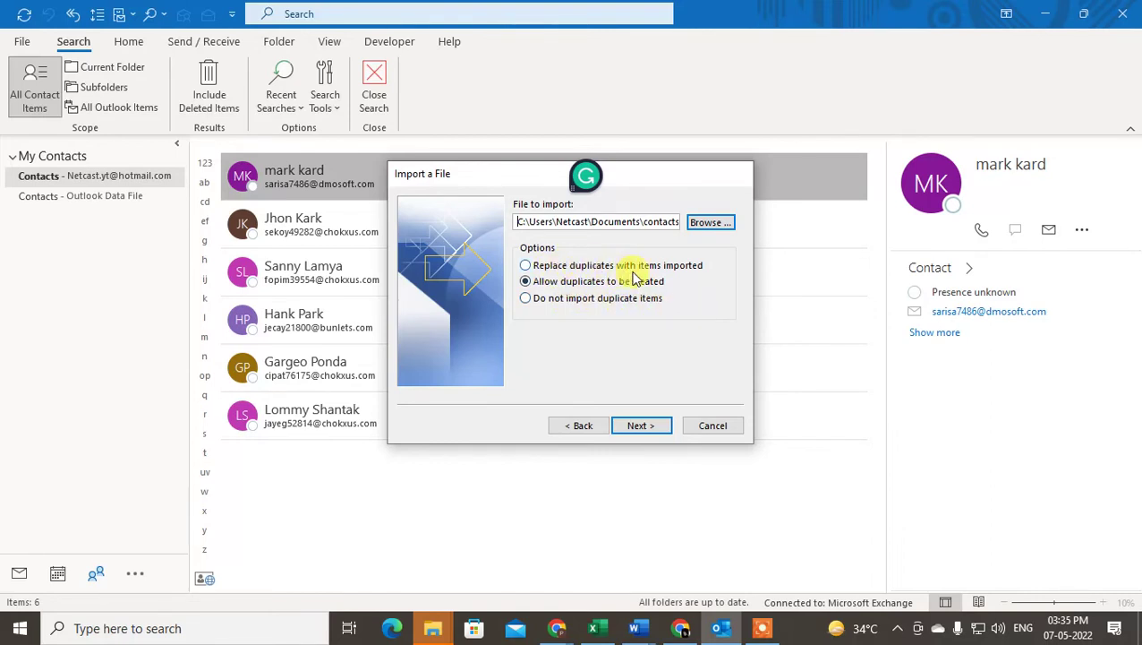
{"action": "left_click", "coordinate": [526, 266]}
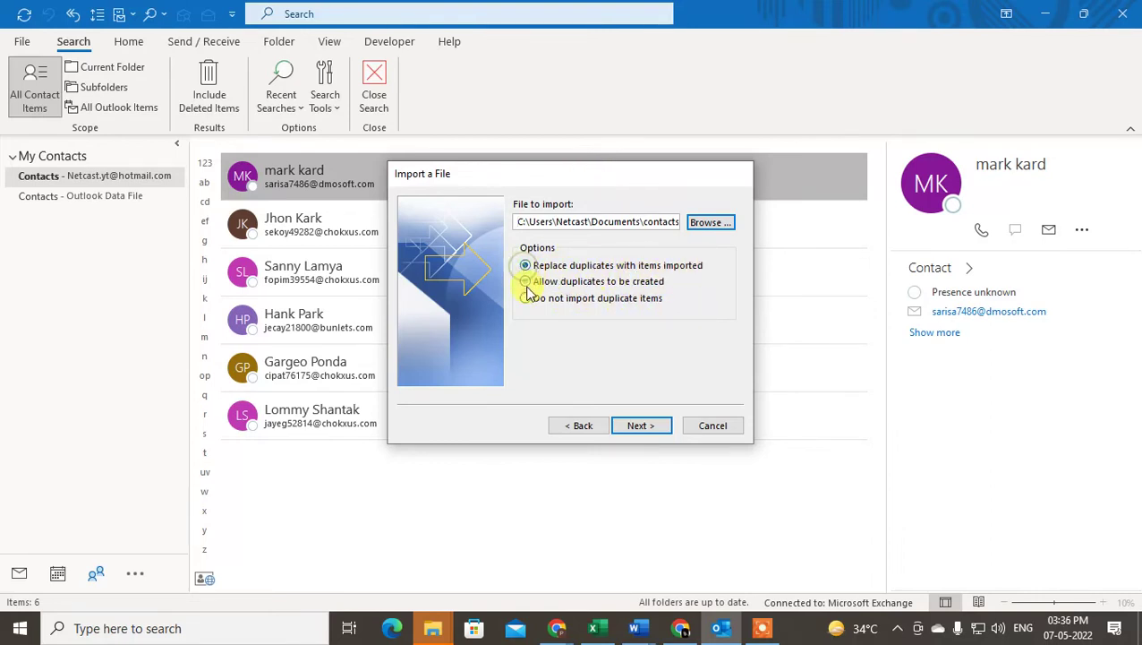
{"action": "left_click", "coordinate": [639, 427]}
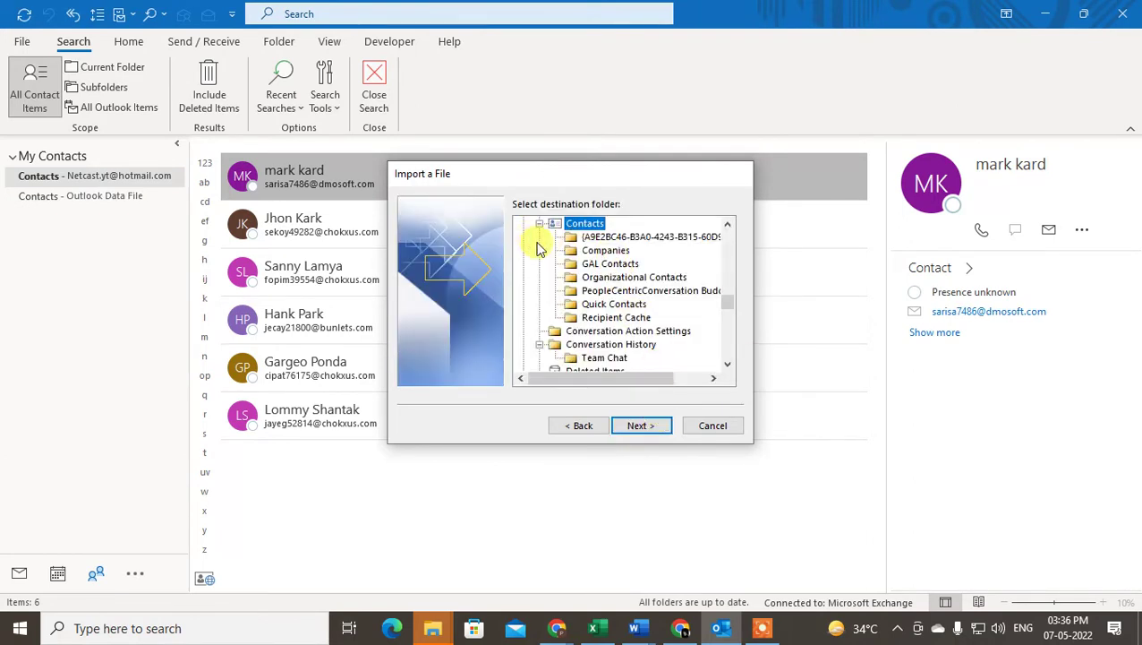
Collapse the Archives, Hotmail, Gmail and personal archive trees in the destination list.
{"action": "scroll", "coordinate": [724, 301], "scroll_direction": "up", "scroll_amount": 4}
{"action": "scroll", "coordinate": [724, 301], "scroll_direction": "down", "scroll_amount": 2}
{"action": "scroll", "coordinate": [724, 301], "scroll_direction": "down", "scroll_amount": 1}
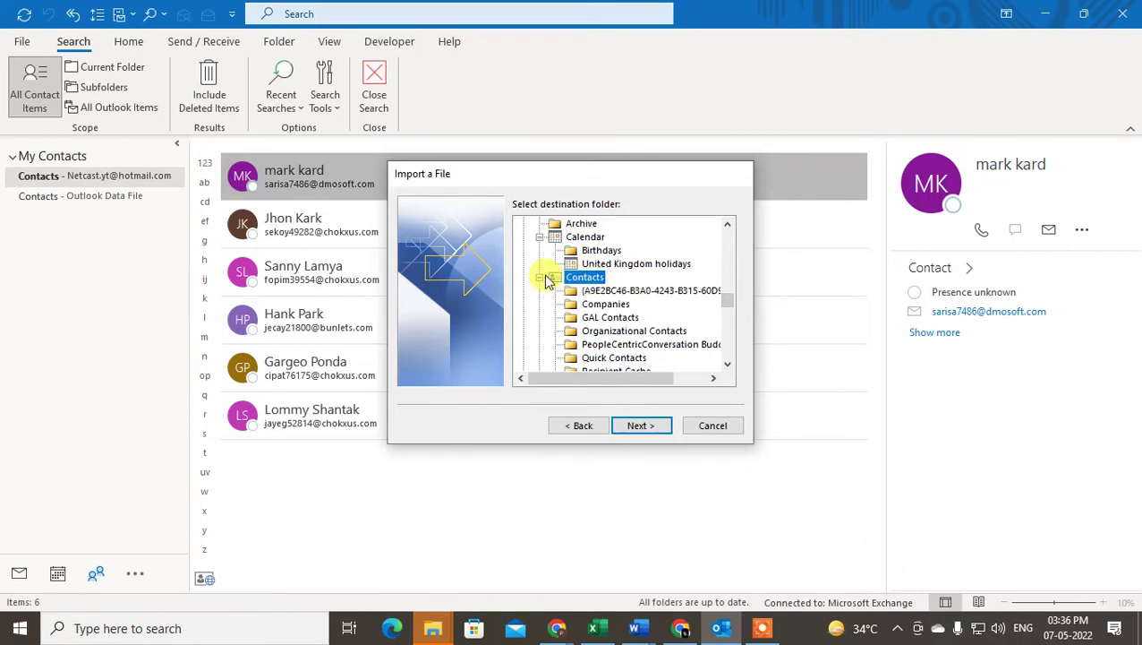
{"action": "left_click_drag", "start_coordinate": [730, 304], "coordinate": [732, 226]}
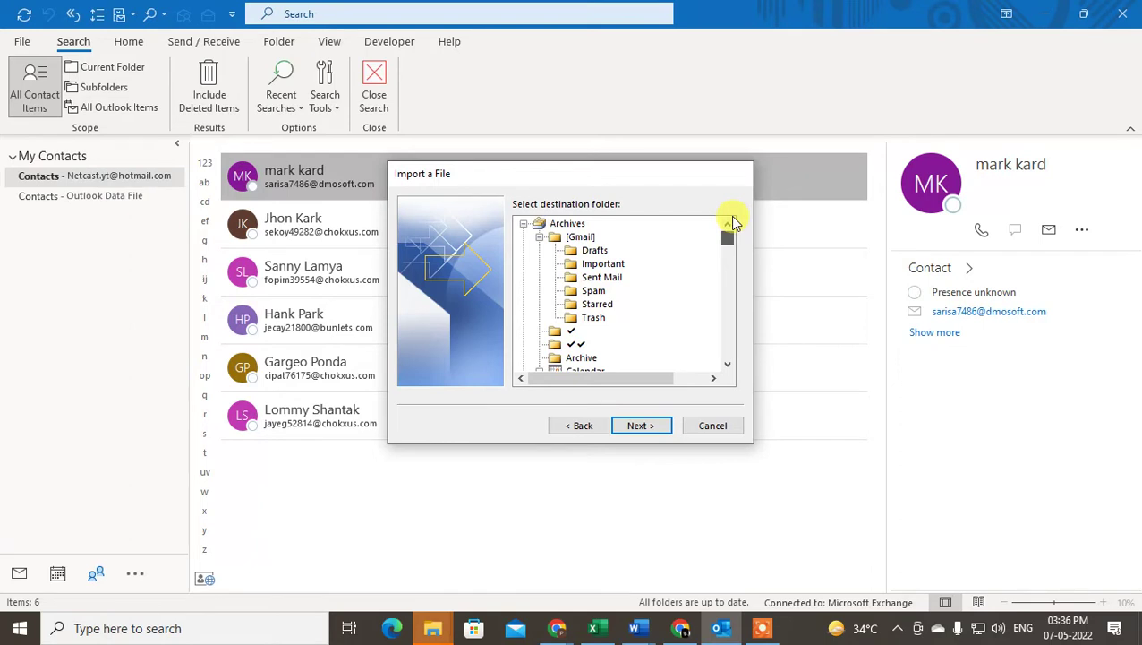
{"action": "left_click", "coordinate": [523, 223]}
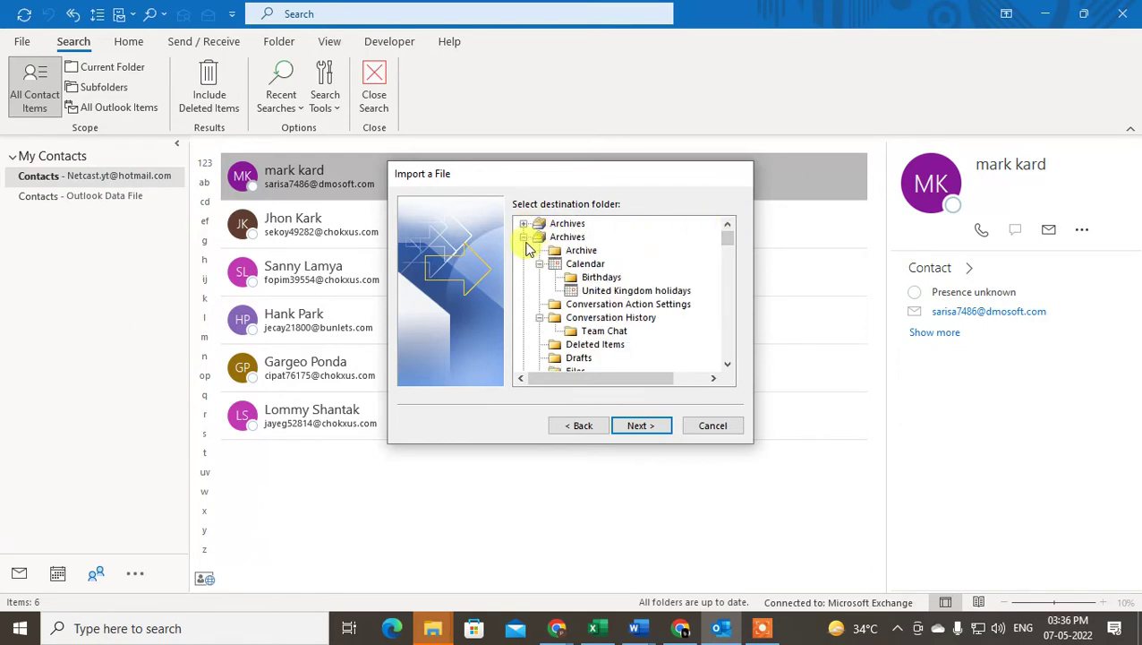
{"action": "left_click", "coordinate": [524, 237]}
{"action": "left_click", "coordinate": [524, 251]}
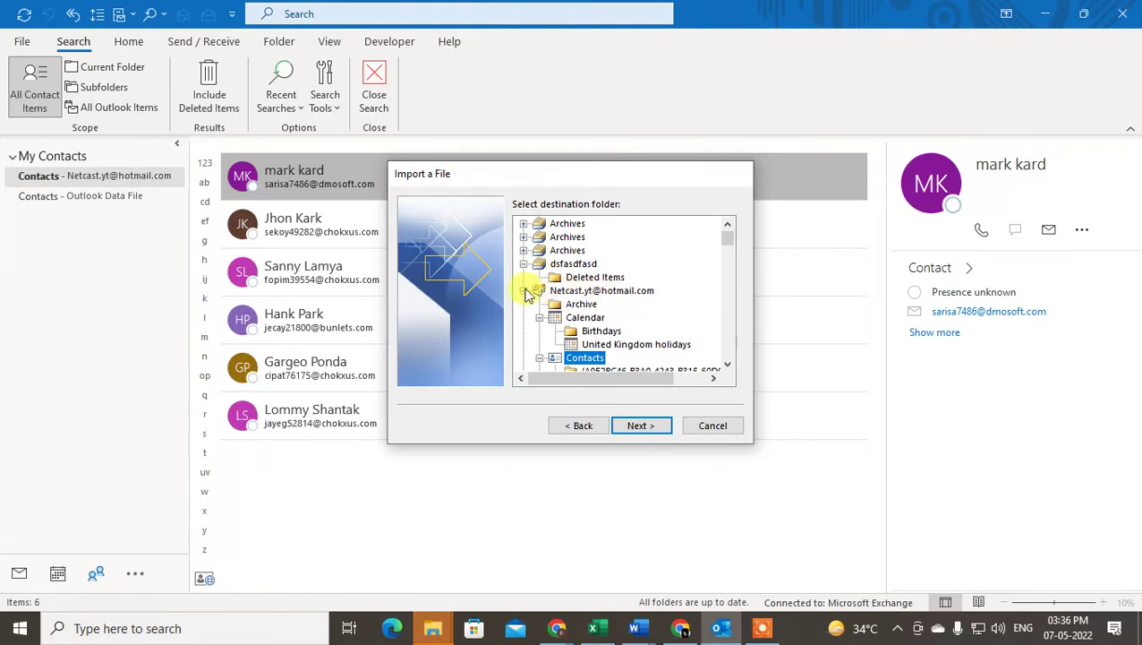
{"action": "left_click", "coordinate": [526, 292]}
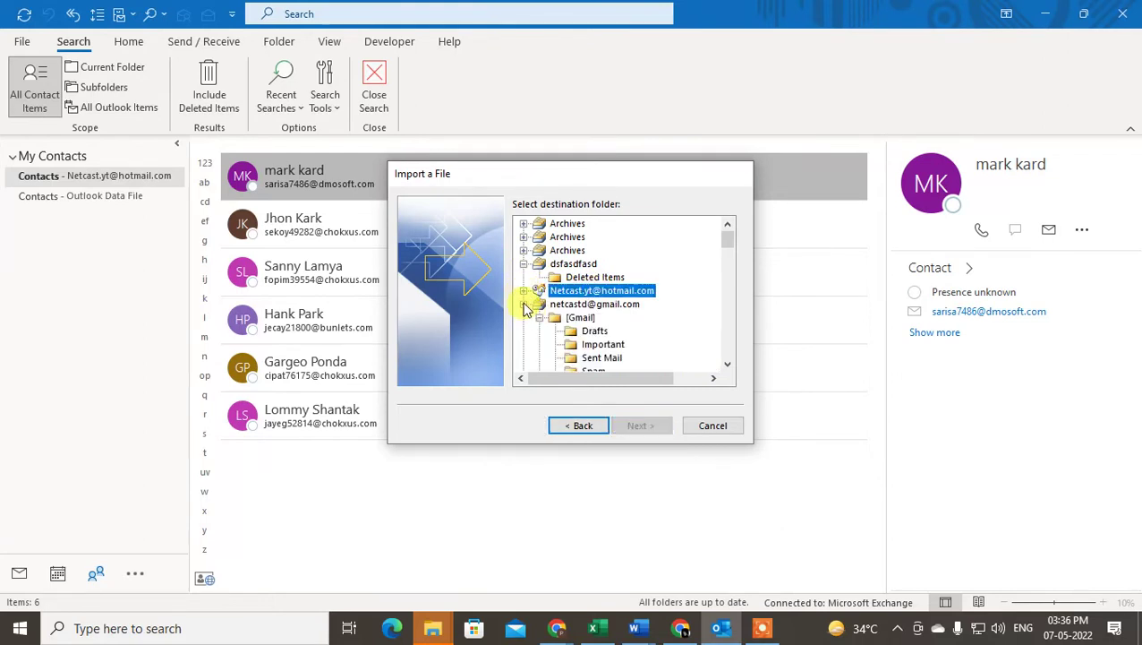
{"action": "left_click", "coordinate": [524, 305]}
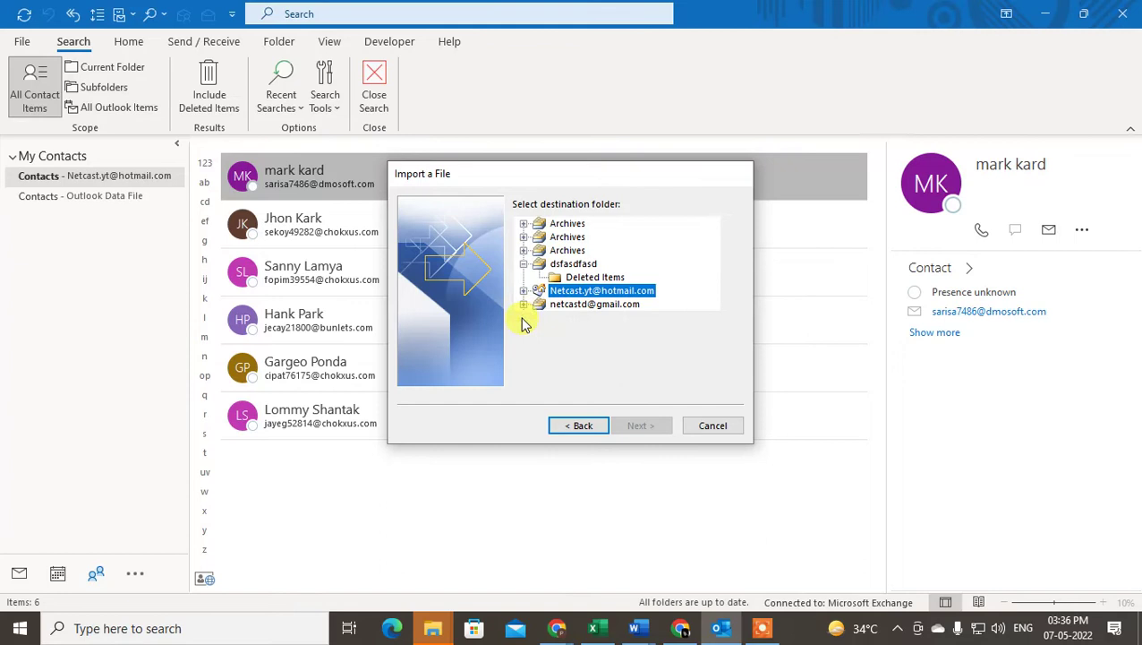
{"action": "left_click", "coordinate": [524, 331]}
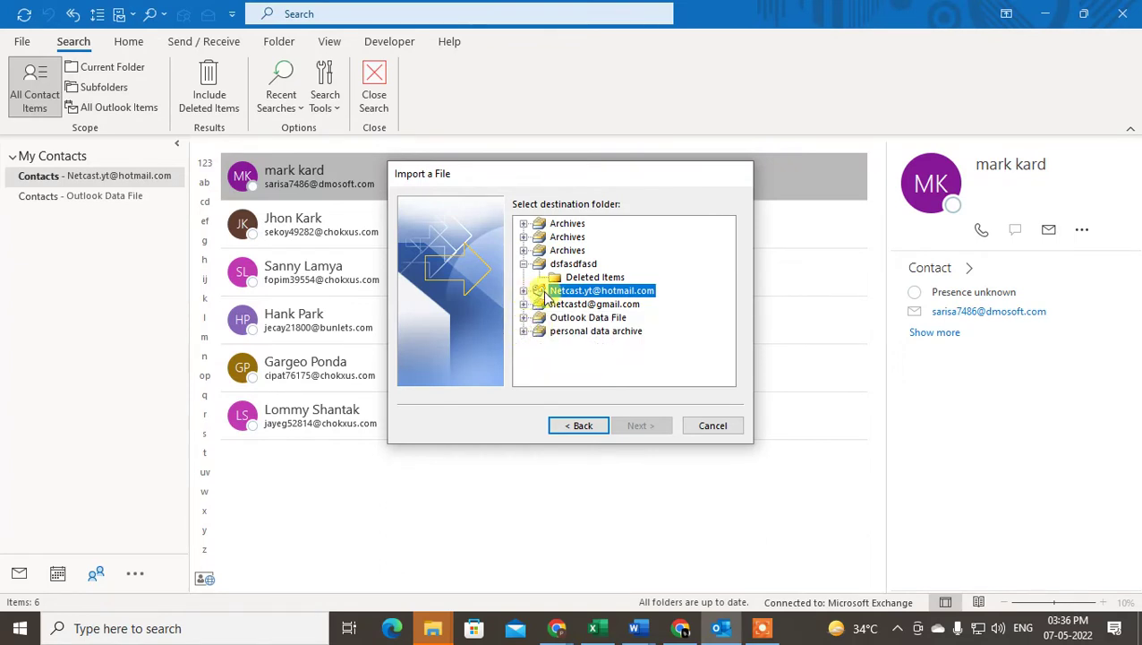
Pick the Hotmail Contacts folder as destination and continue, hitting a translation error.
{"action": "left_click", "coordinate": [595, 304]}
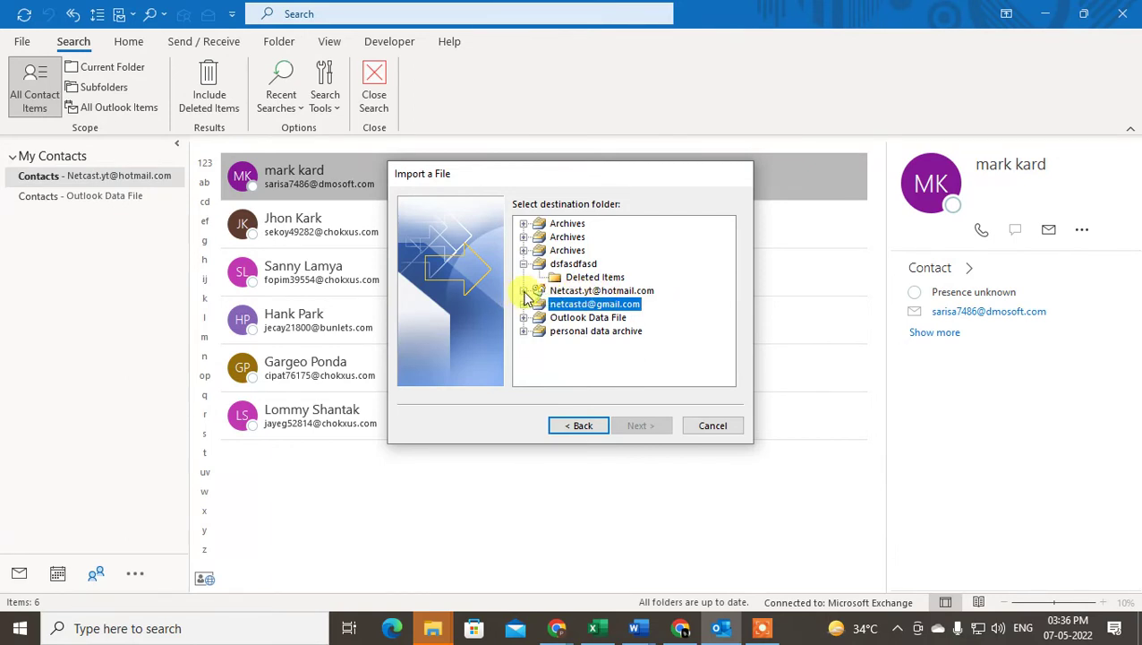
{"action": "left_click", "coordinate": [525, 291]}
{"action": "left_click", "coordinate": [586, 291]}
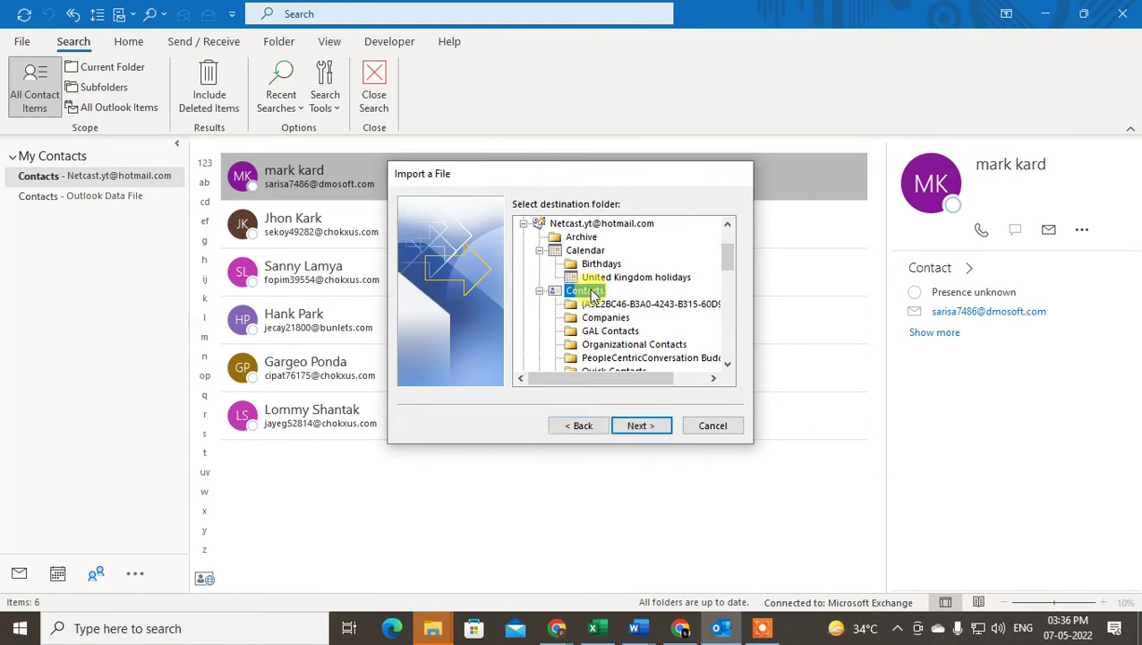
{"action": "left_click", "coordinate": [643, 425]}
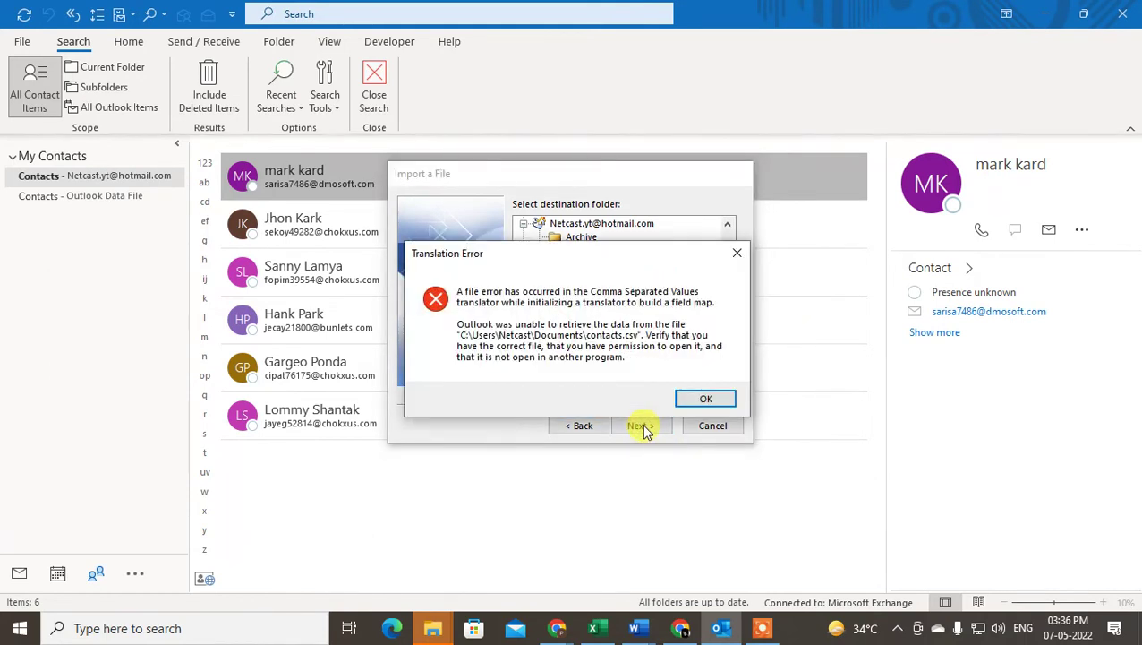
Dismiss the translation error and advance the contacts 2.csv import to the summary page.
{"action": "left_click", "coordinate": [707, 399]}
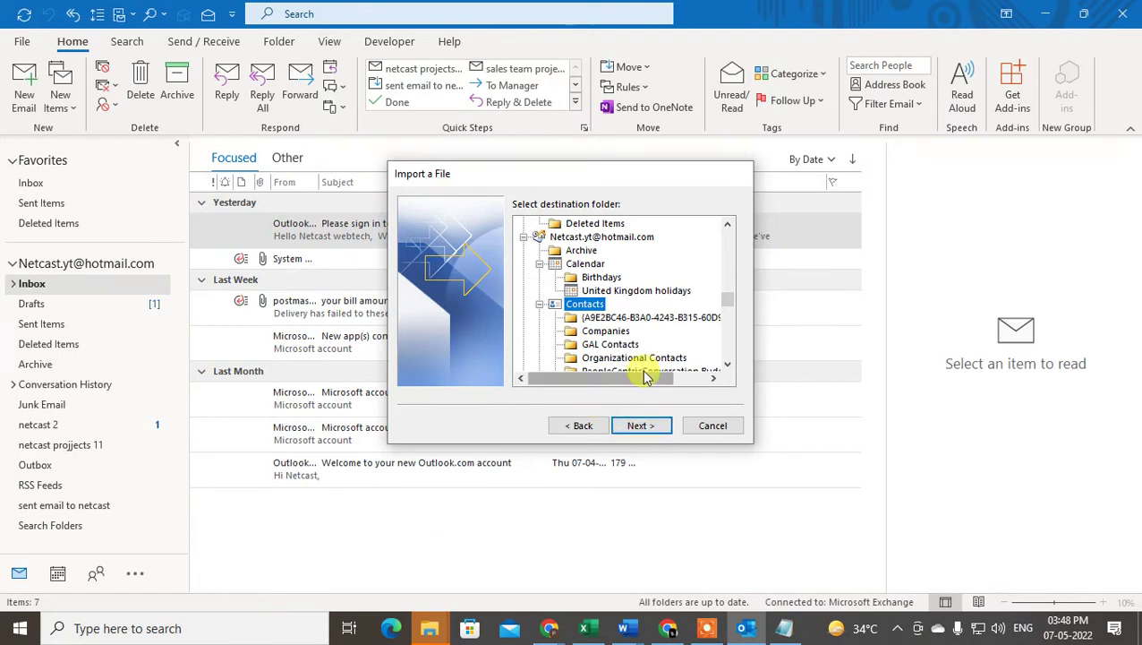
{"action": "left_click", "coordinate": [642, 426]}
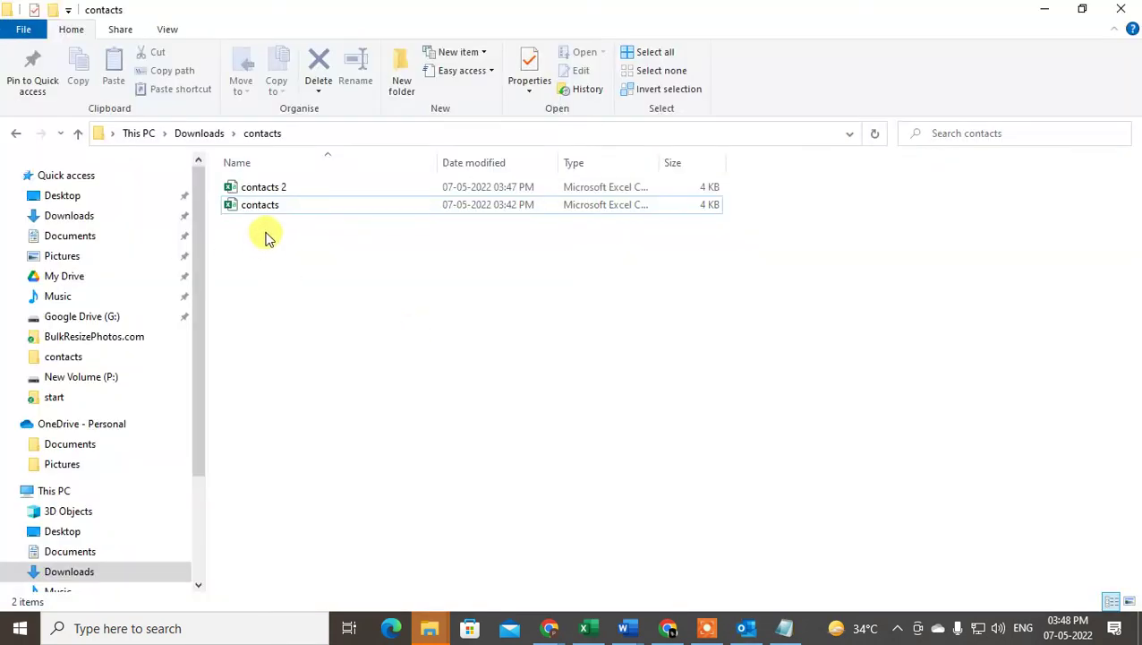
Open the original 'contacts' CSV from Downloads > contacts in Excel.
{"action": "left_click", "coordinate": [275, 207]}
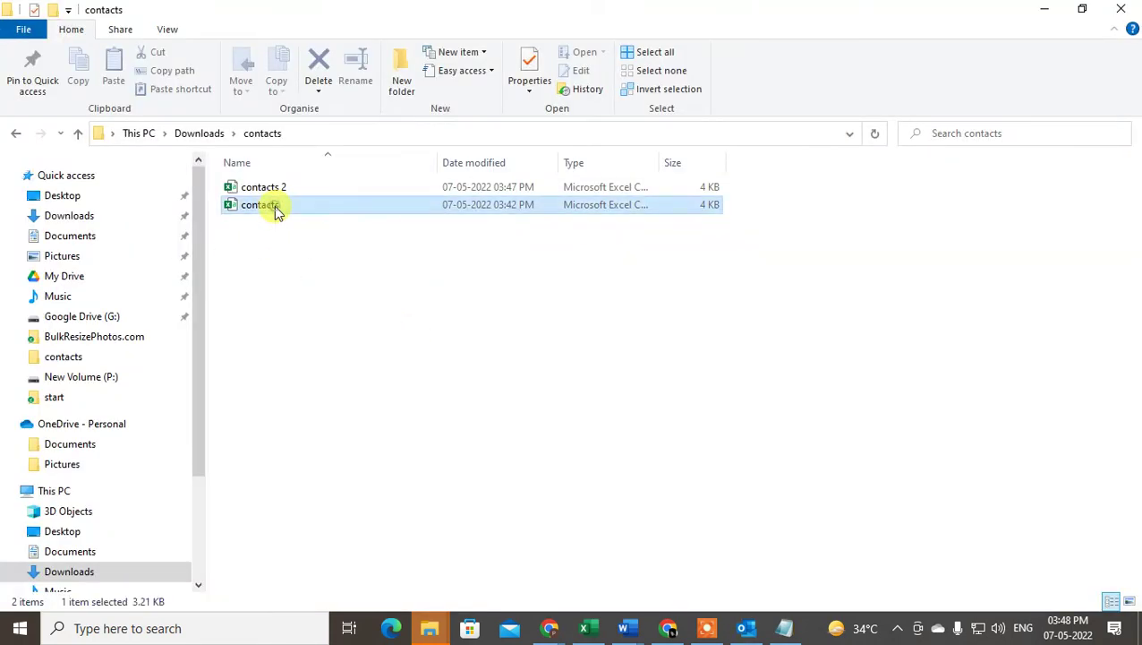
{"action": "left_click", "coordinate": [274, 206]}
{"action": "left_click", "coordinate": [284, 189]}
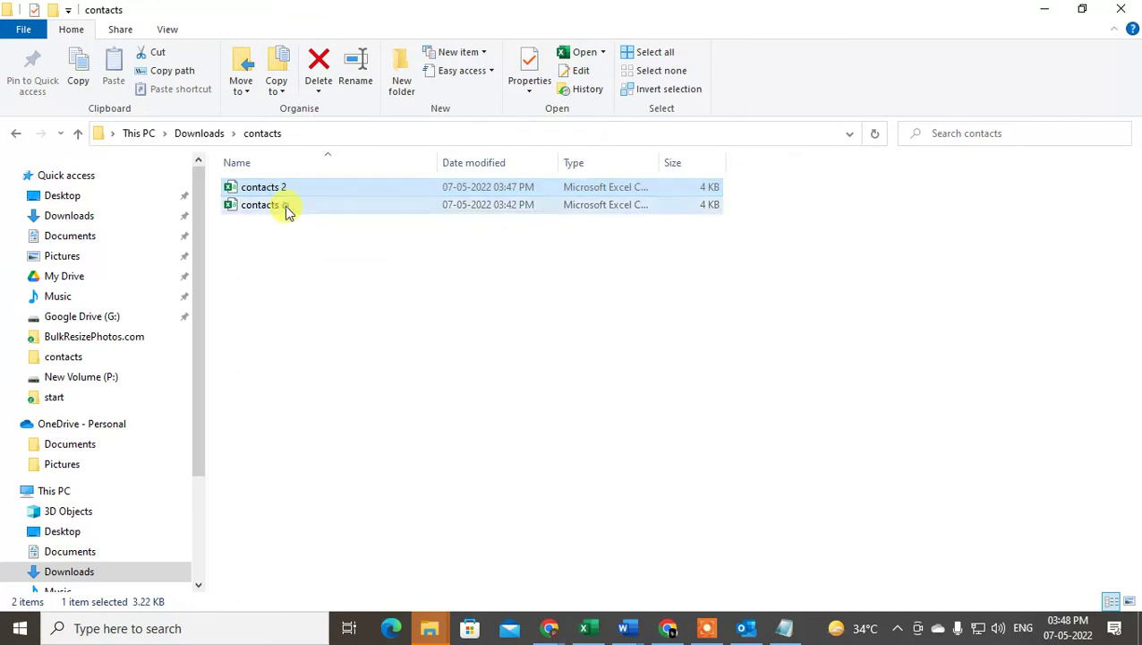
{"action": "left_click", "coordinate": [285, 205]}
{"action": "left_click", "coordinate": [304, 189]}
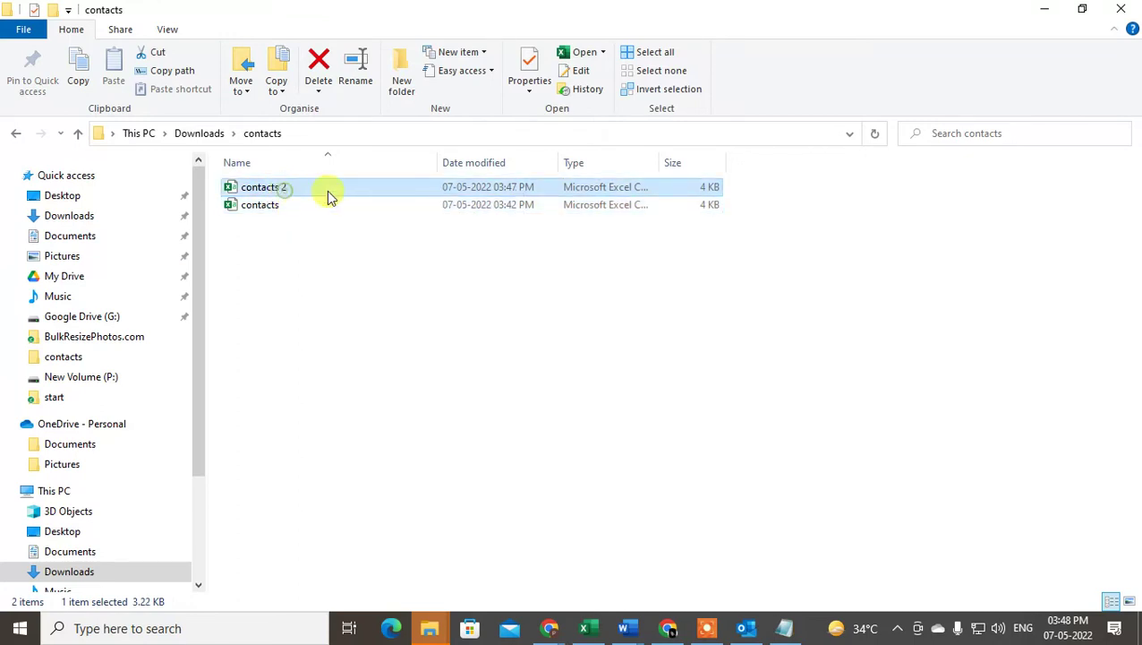
{"action": "left_click", "coordinate": [283, 209]}
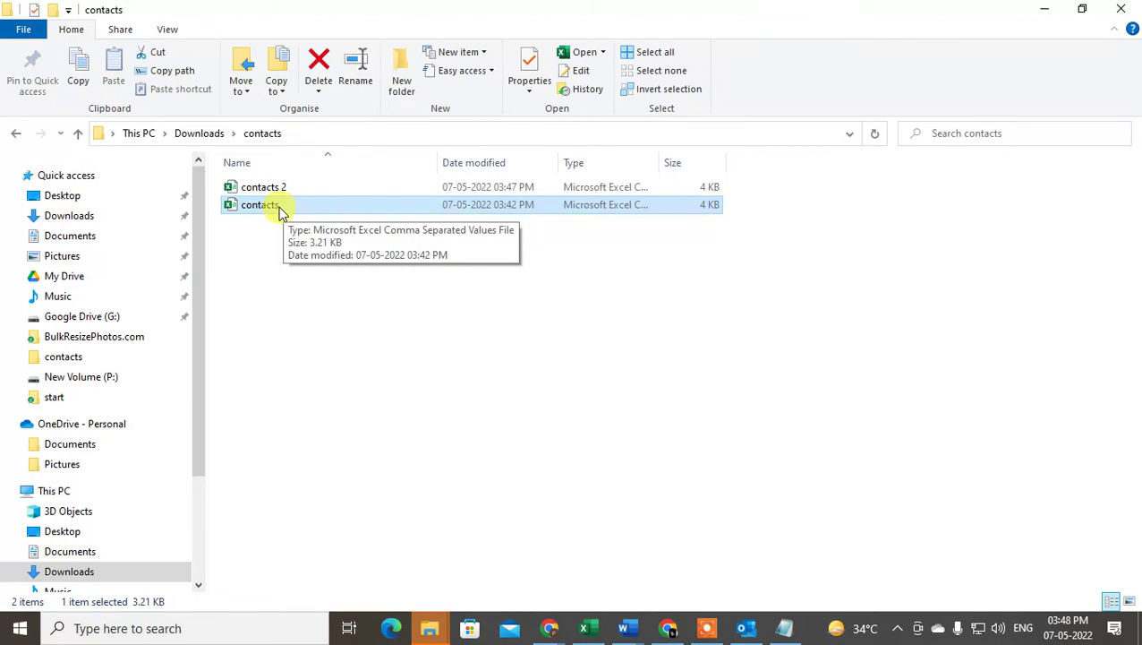
{"action": "double_click", "coordinate": [279, 208]}
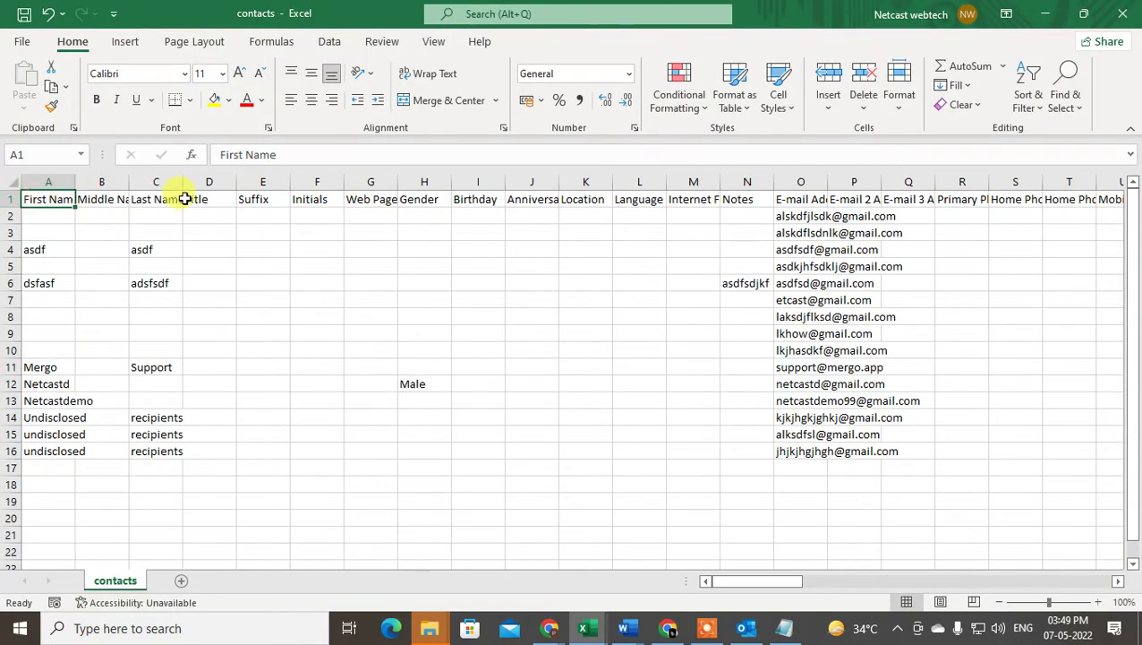
Save the sheet as CSV UTF-8 (Comma delimited) under the name 'contacts 3'.
{"action": "left_click", "coordinate": [641, 198]}
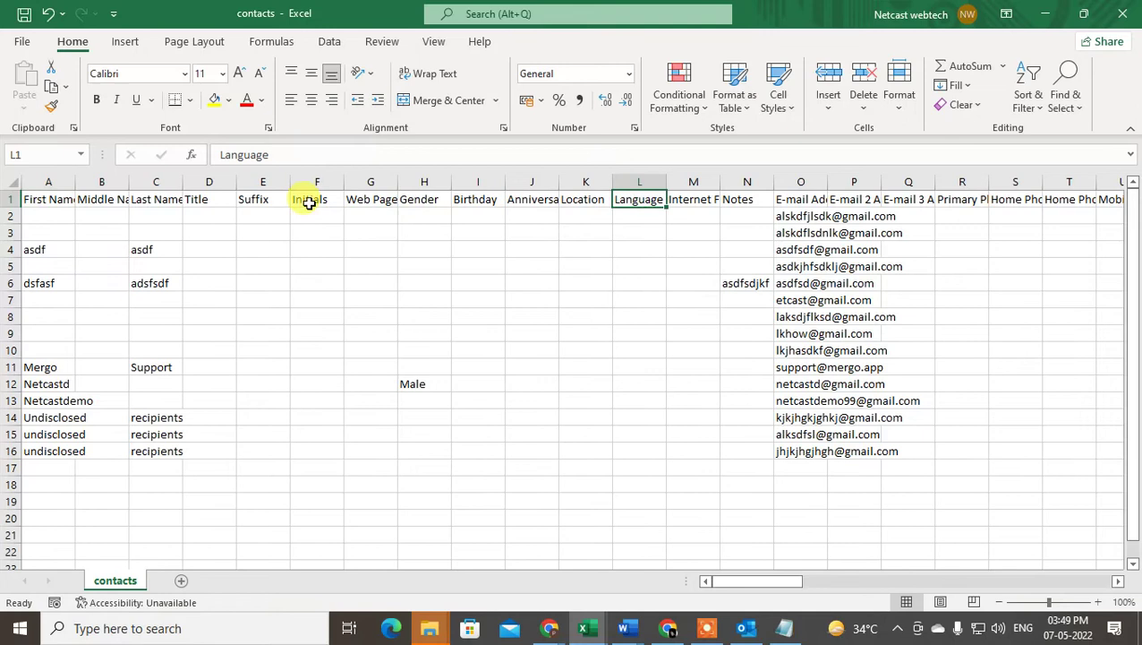
{"action": "left_click", "coordinate": [24, 44]}
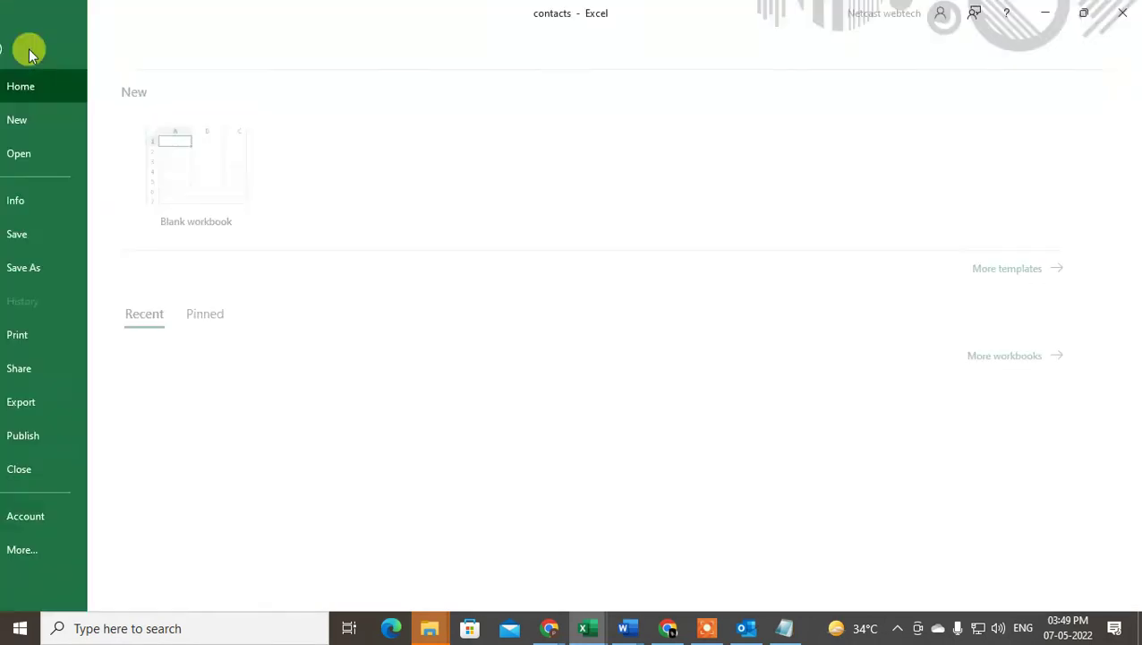
{"action": "left_click", "coordinate": [69, 267]}
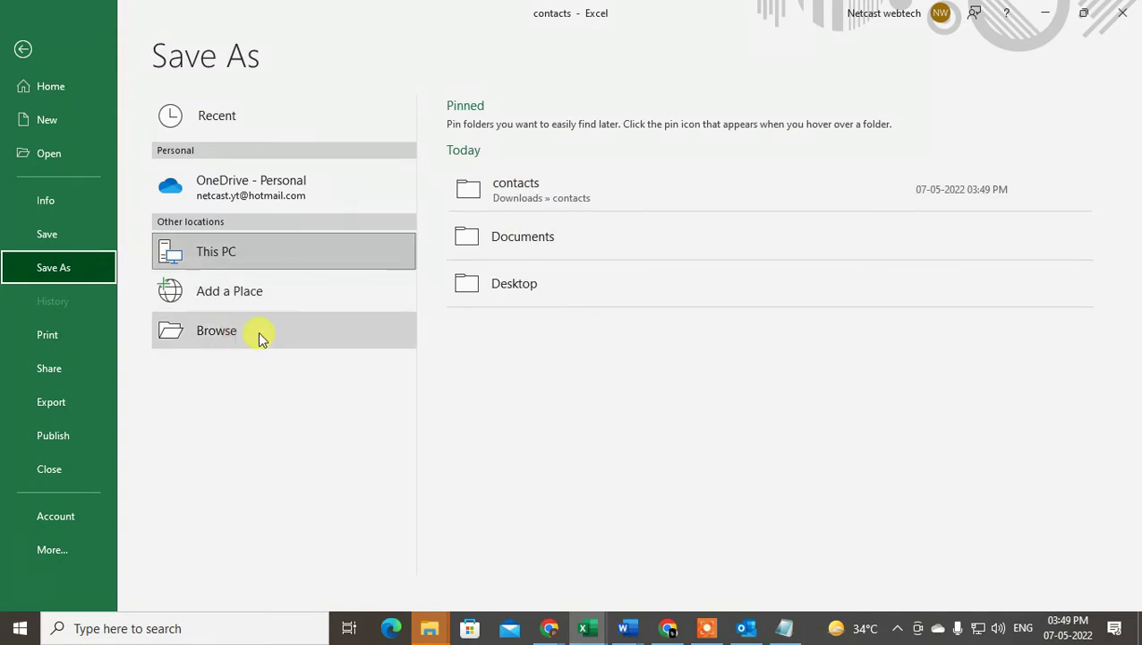
{"action": "left_click", "coordinate": [239, 337]}
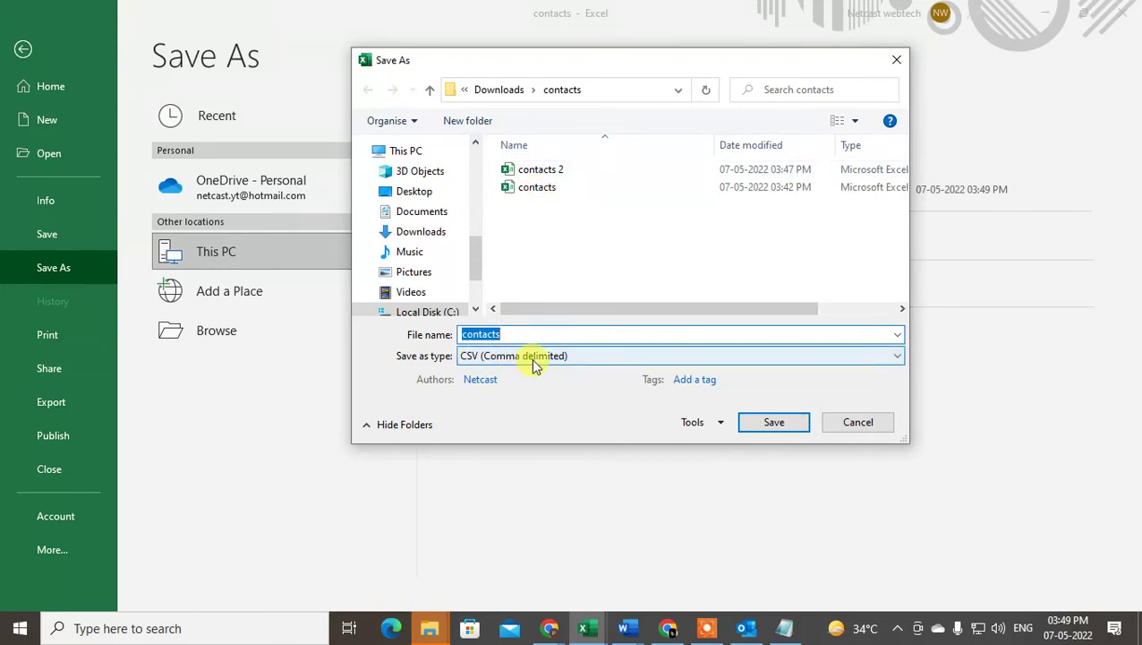
{"action": "left_click", "coordinate": [587, 358]}
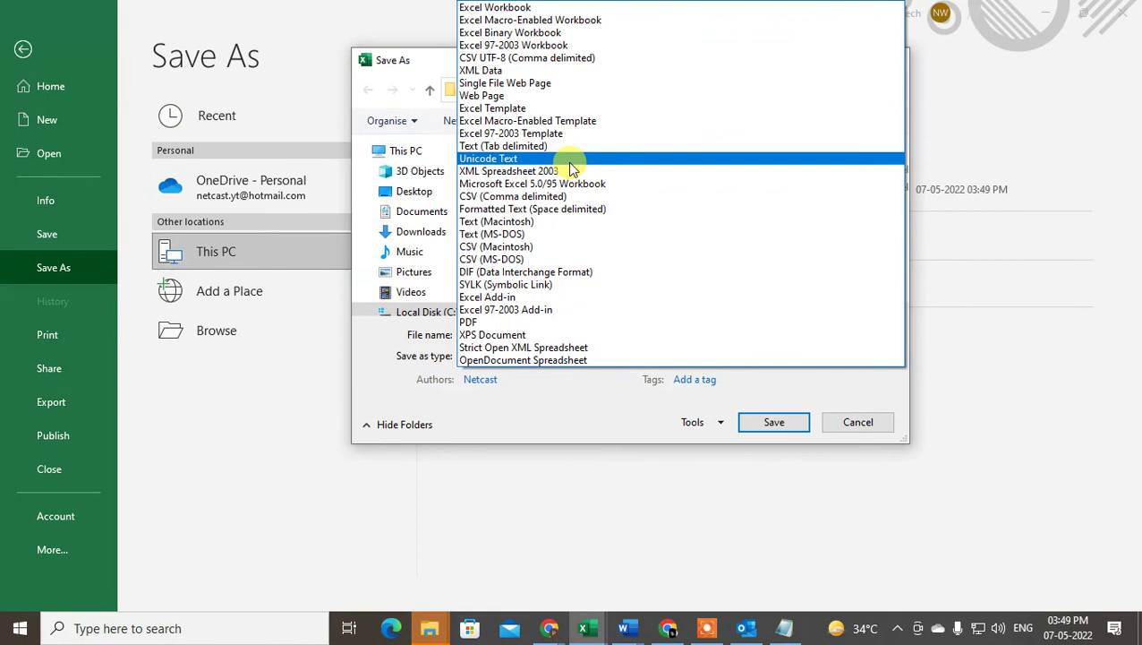
{"action": "left_click", "coordinate": [519, 57]}
{"action": "double_click", "coordinate": [517, 326]}
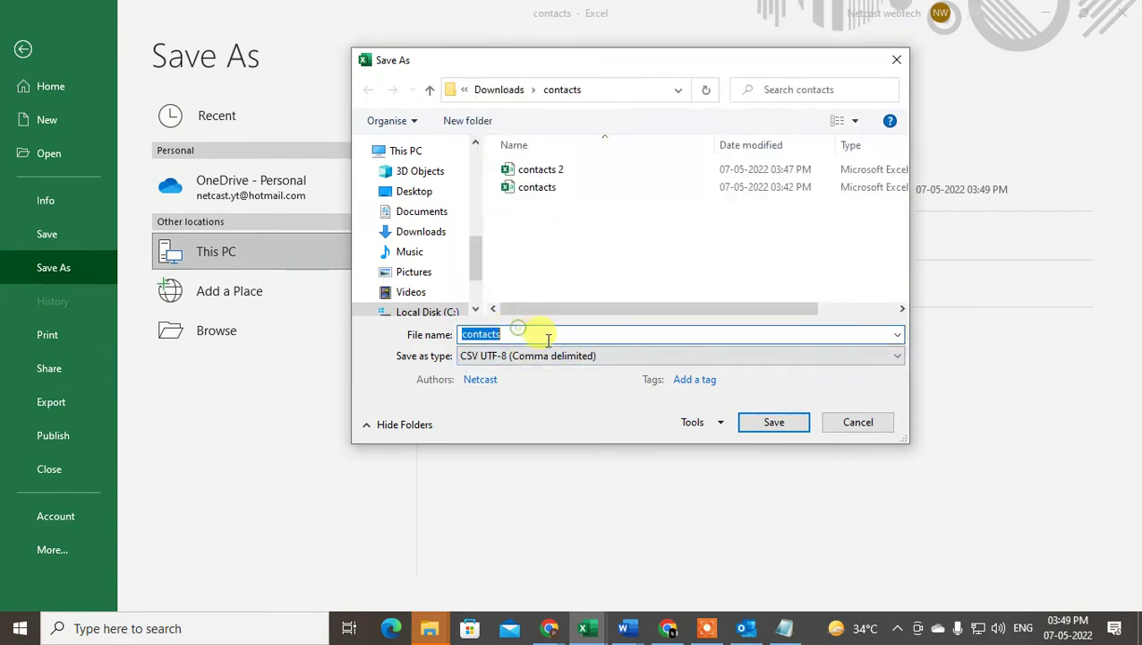
{"action": "left_click", "coordinate": [534, 332]}
{"action": "type", "text": "3"}
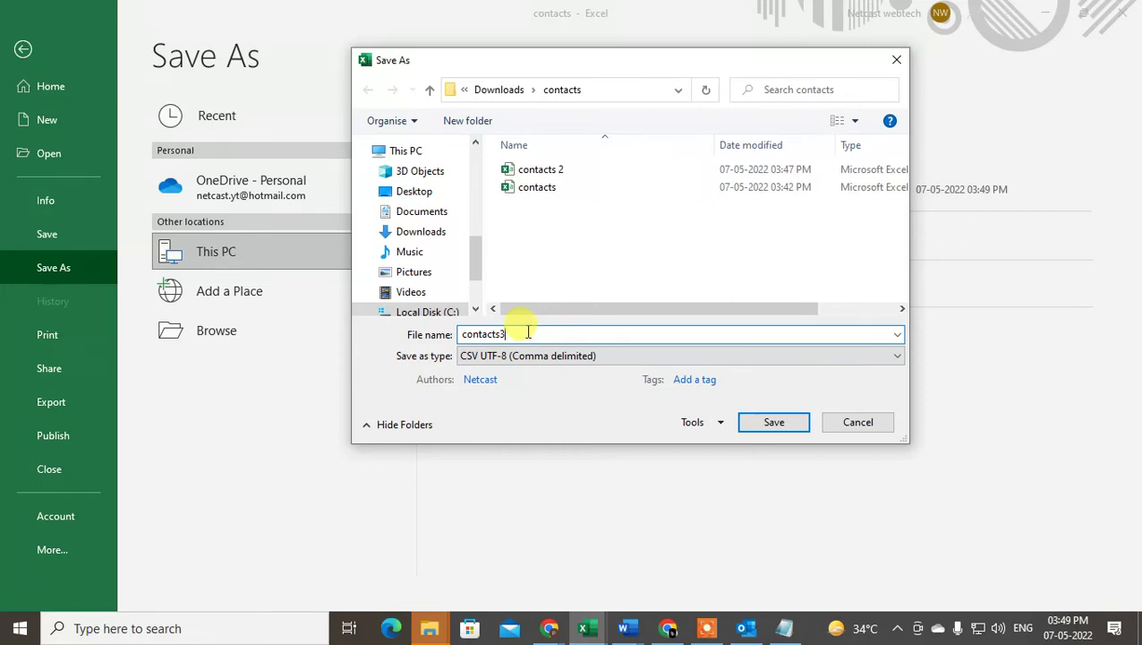
{"action": "key", "text": "BackSpace"}
{"action": "type", "text": "3"}
{"action": "left_click", "coordinate": [771, 422]}
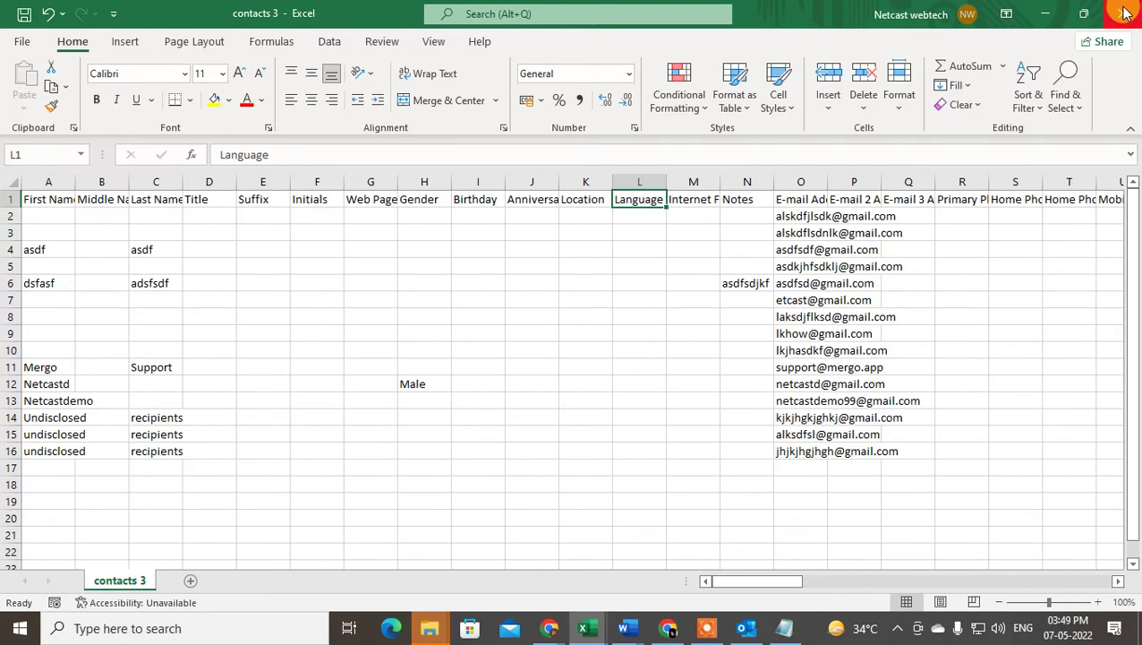
Close Excel and switch the import file to contacts 3.csv.
{"action": "left_click", "coordinate": [1127, 13]}
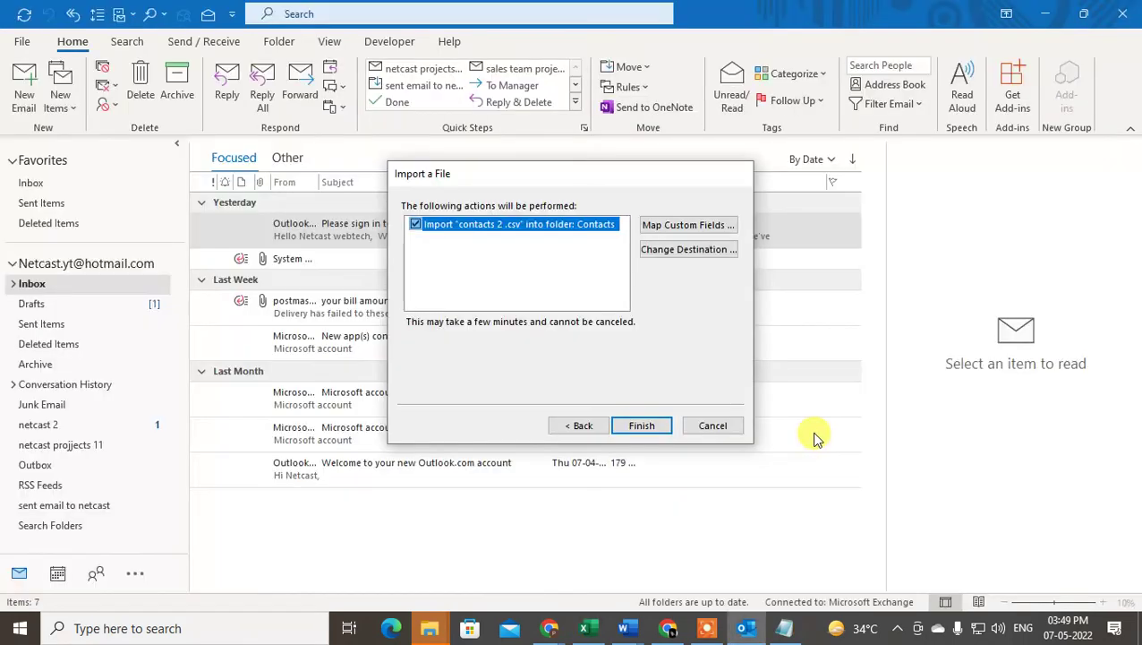
{"action": "left_click", "coordinate": [584, 426]}
{"action": "left_click", "coordinate": [582, 425]}
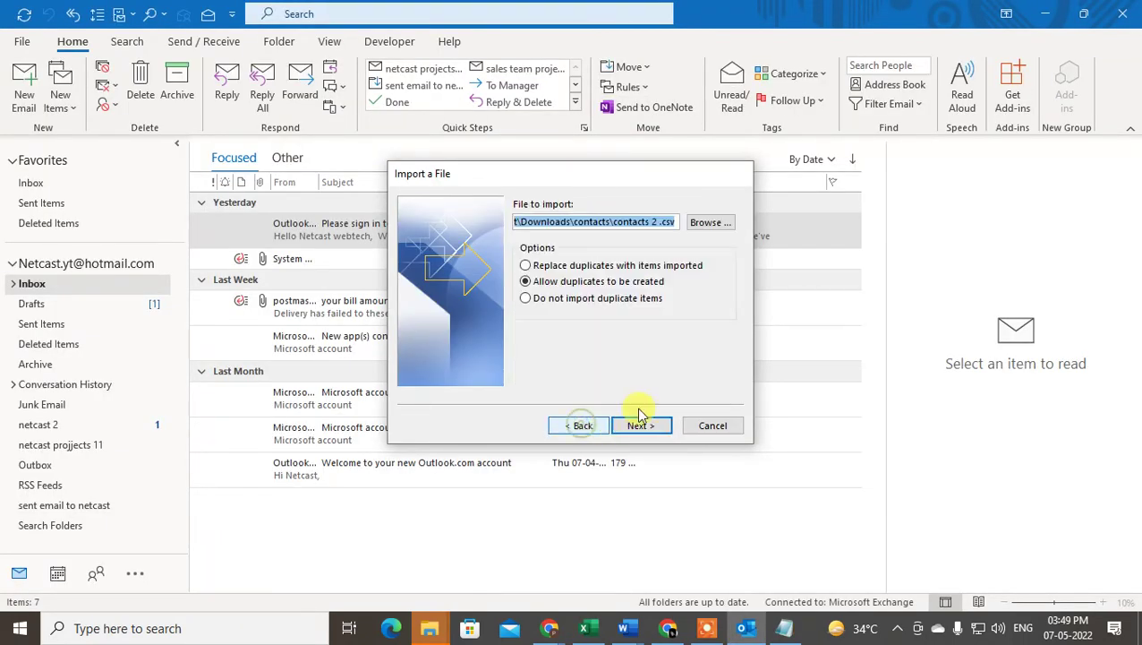
{"action": "left_click", "coordinate": [713, 223]}
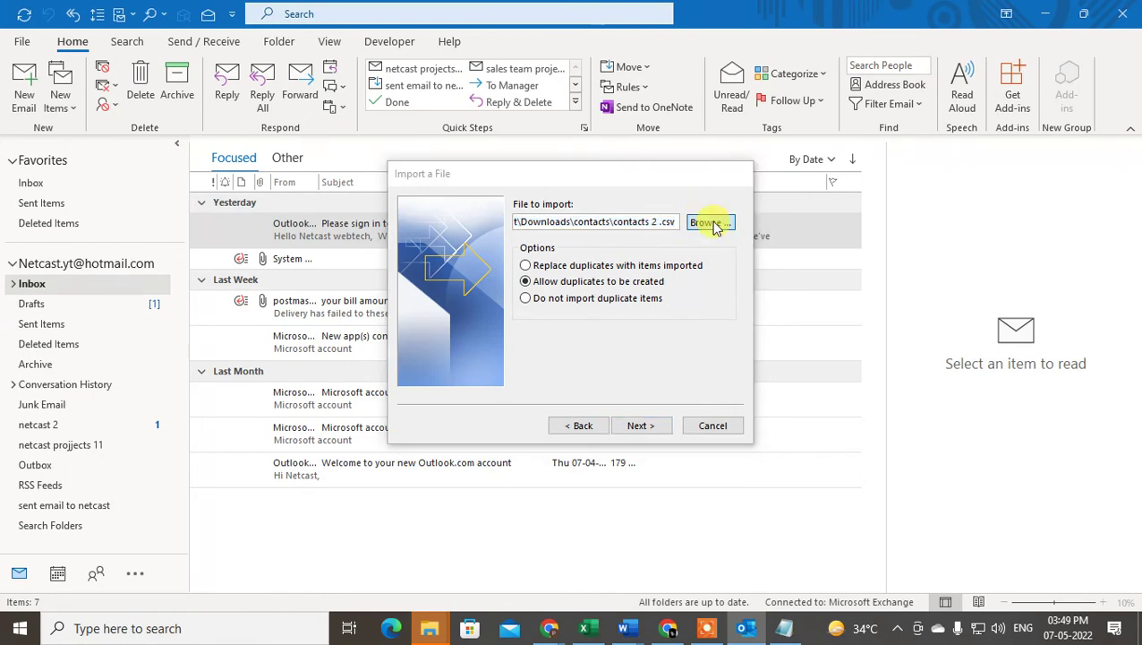
{"action": "left_click", "coordinate": [421, 236]}
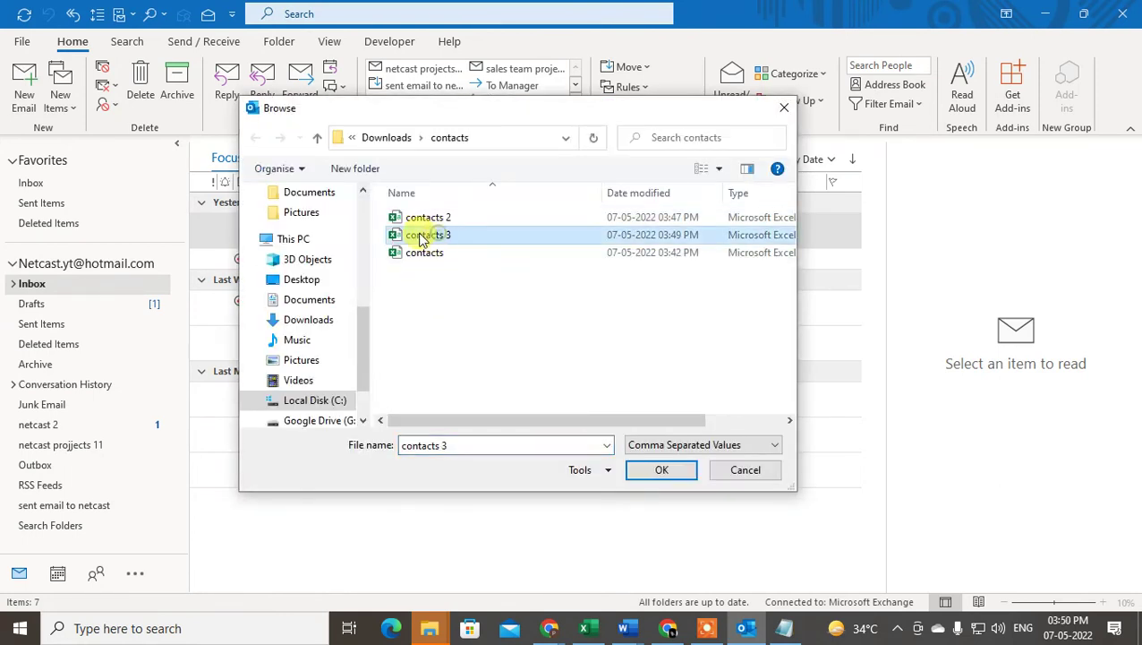
{"action": "left_click", "coordinate": [662, 474]}
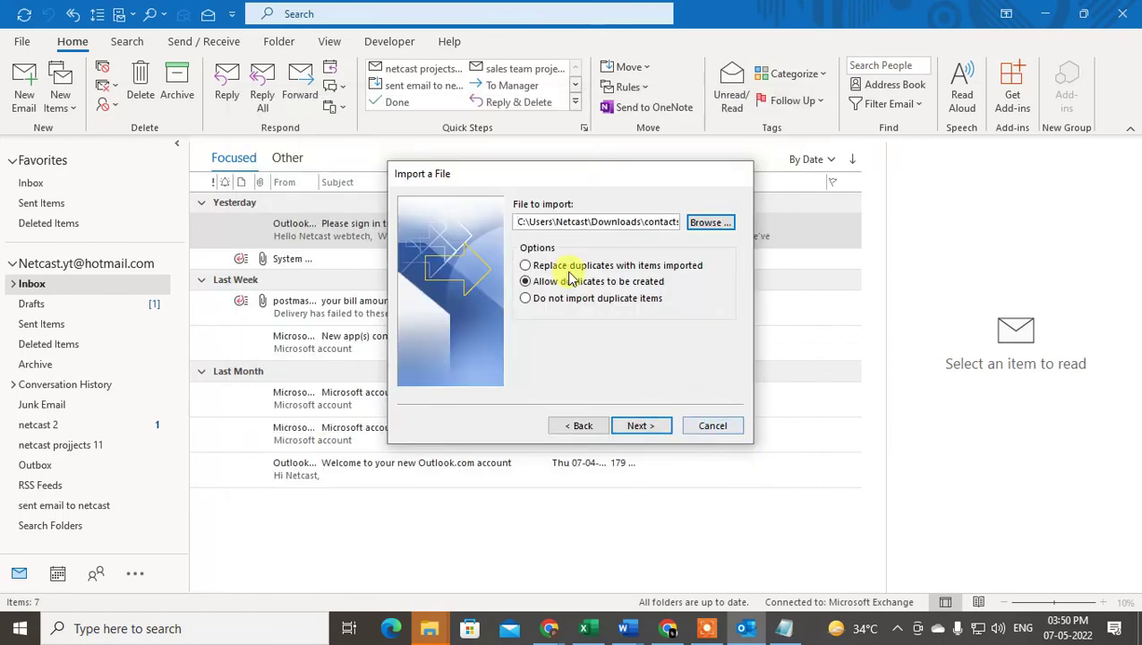
Keep Contacts as the destination and run the contacts 3 import.
{"action": "left_click", "coordinate": [642, 428]}
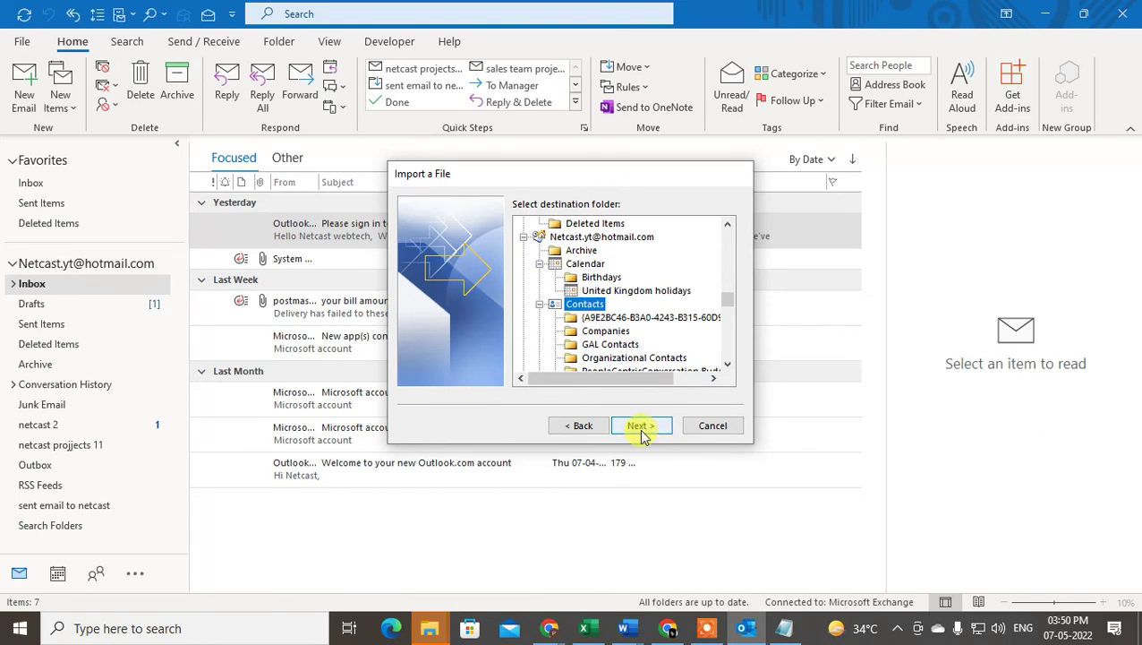
{"action": "left_click", "coordinate": [642, 428]}
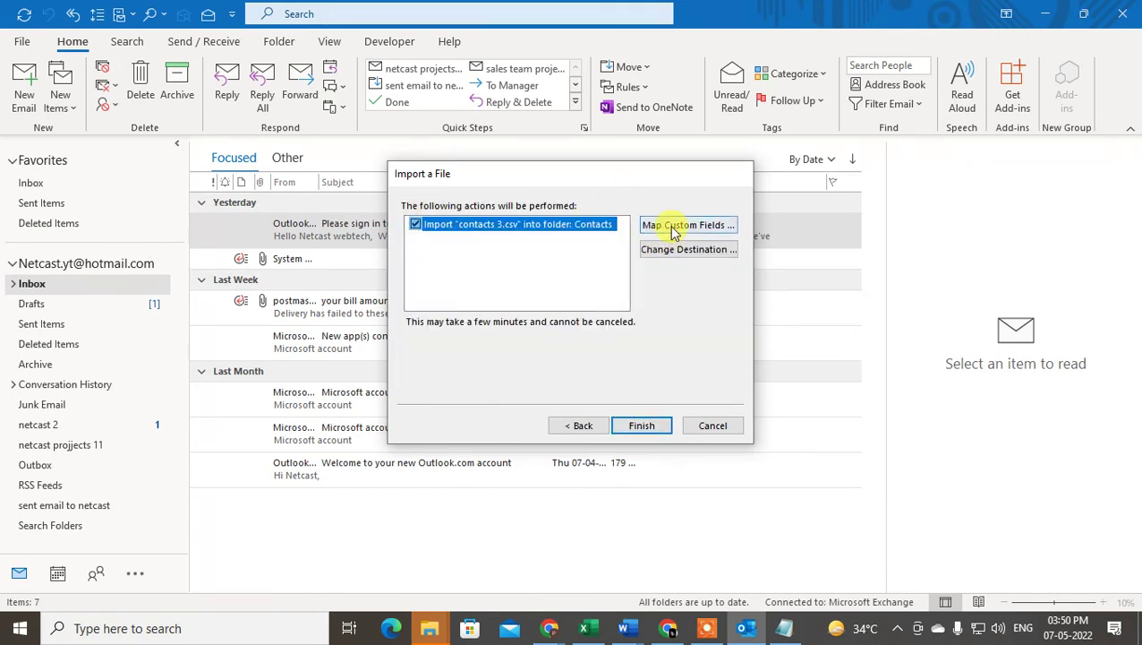
{"action": "left_click", "coordinate": [641, 425]}
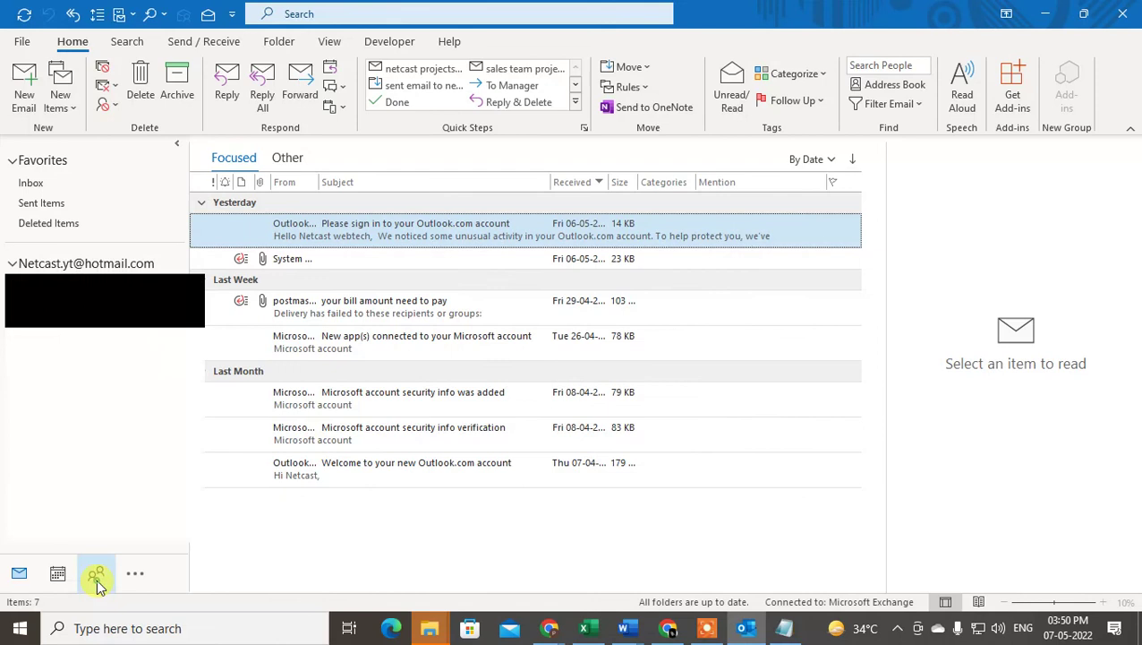
Browse the 21 Hotmail contacts in People to confirm the imported gmail.com addresses appear.
{"action": "left_click", "coordinate": [97, 576]}
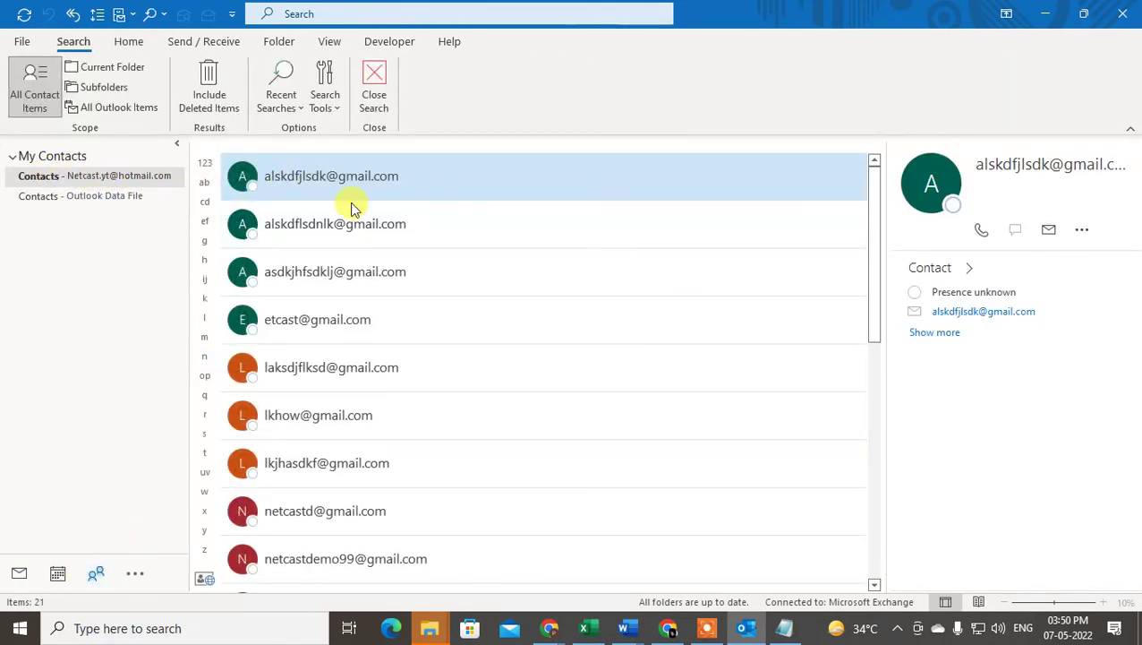
{"action": "scroll", "coordinate": [497, 414], "scroll_direction": "down", "scroll_amount": 1}
{"action": "scroll", "coordinate": [497, 412], "scroll_direction": "down", "scroll_amount": 1}
{"action": "scroll", "coordinate": [498, 410], "scroll_direction": "down", "scroll_amount": 1}
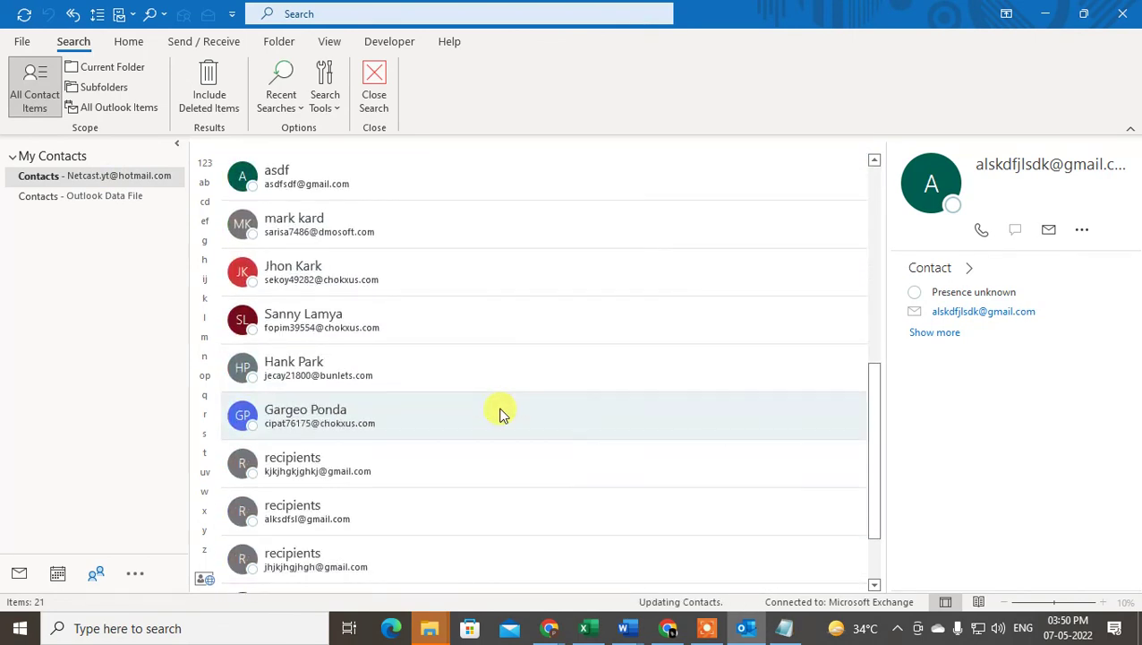
{"action": "scroll", "coordinate": [499, 409], "scroll_direction": "up", "scroll_amount": 1}
{"action": "scroll", "coordinate": [498, 409], "scroll_direction": "up", "scroll_amount": 2}
{"action": "scroll", "coordinate": [340, 452], "scroll_direction": "up", "scroll_amount": 2}
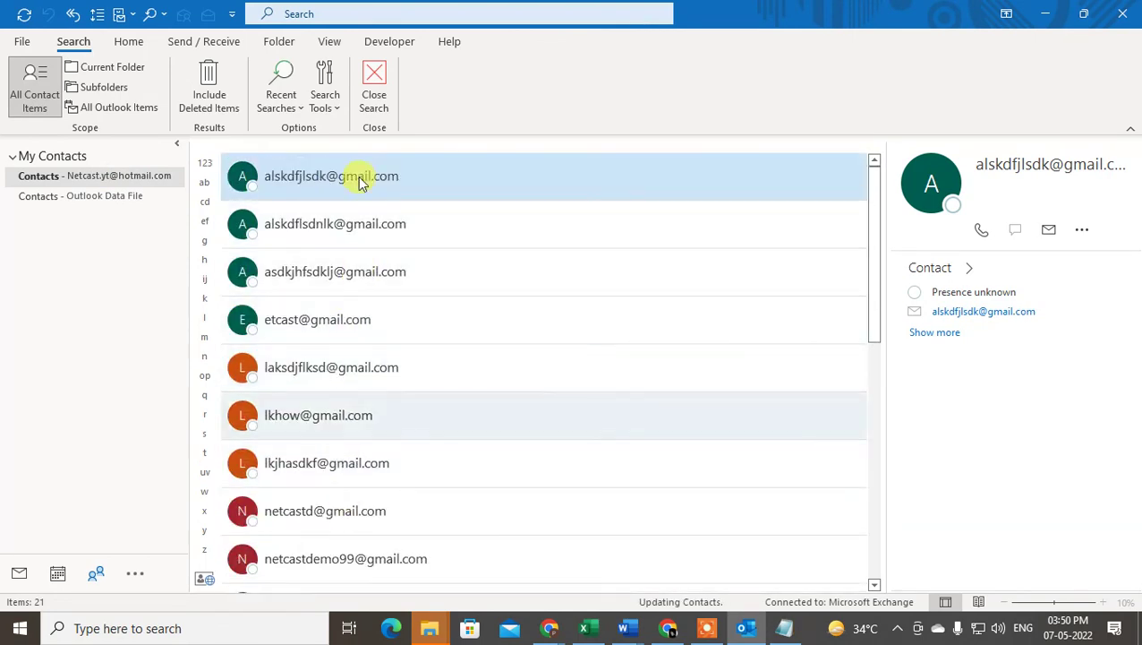